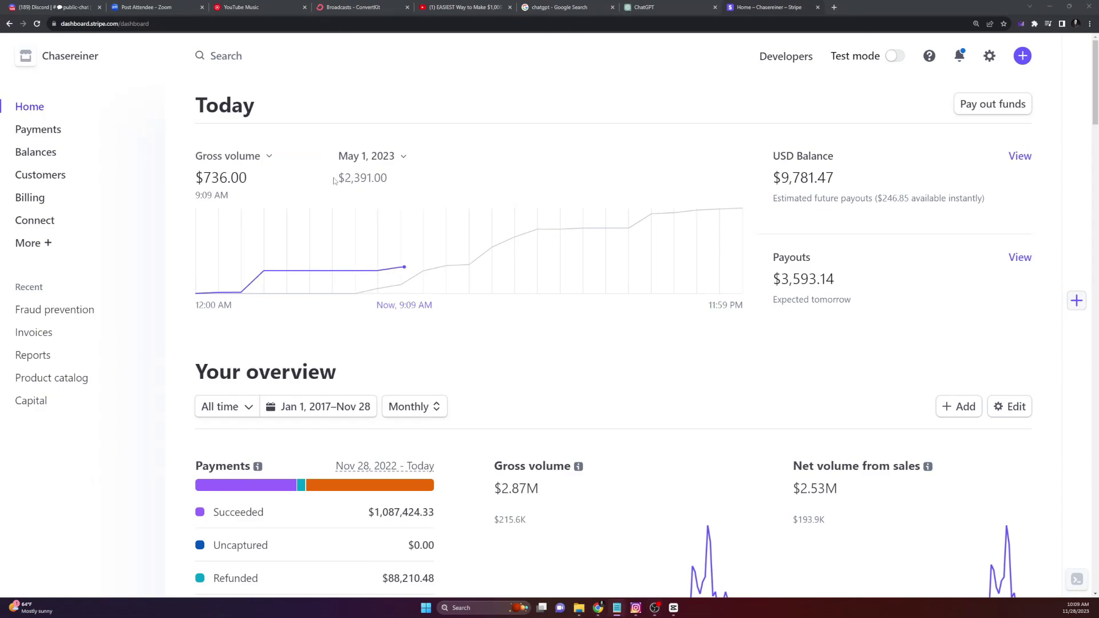
# Highlight the May 1, 2023 gross volume figure on the Stripe Home dashboard
pyautogui.moveTo(343, 178); pyautogui.dragTo(380, 178)
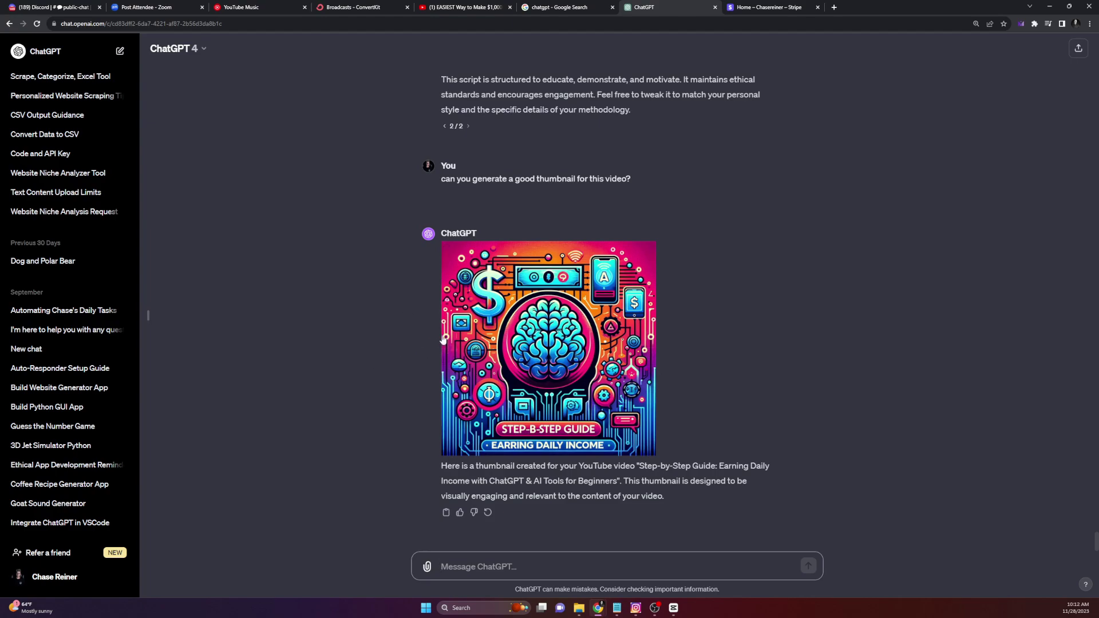
# Bring up the GSA Website Contact Progress window logging checks and sends to website contact pages
pyautogui.moveTo(461, 306)
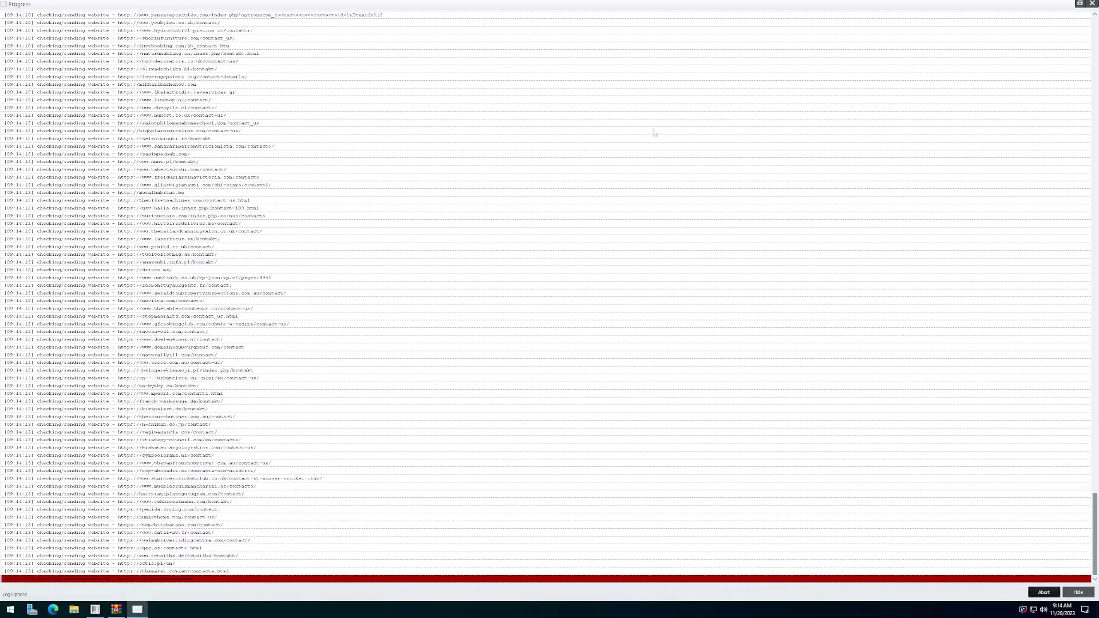
# Restore the full-screen Progress log to a normal window and stretch it taller
pyautogui.click(1080, 4)
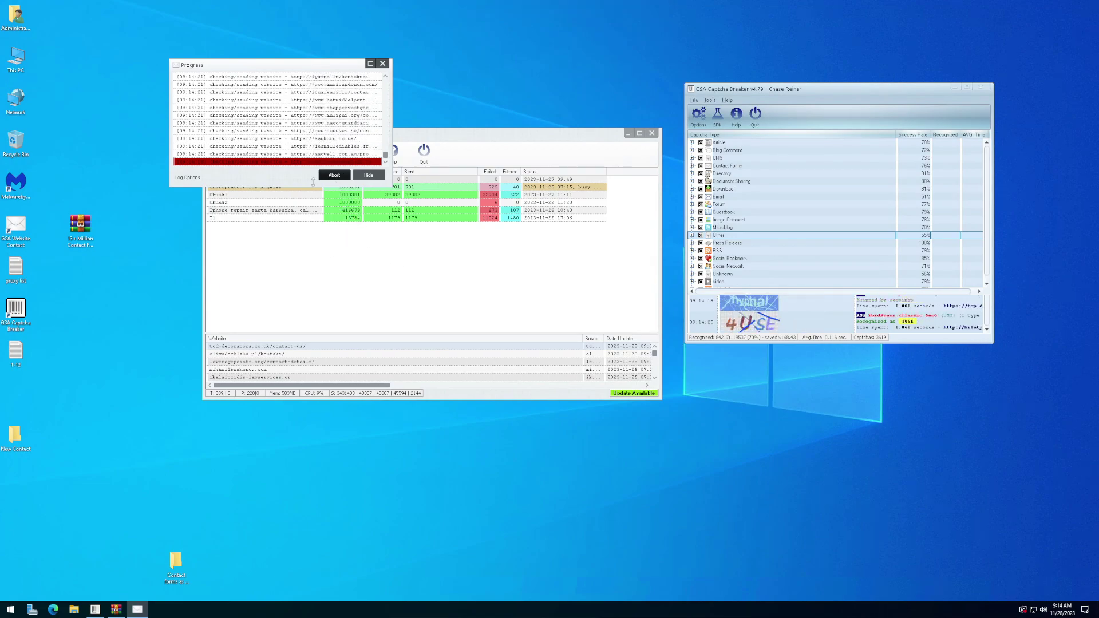
pyautogui.moveTo(275, 184); pyautogui.dragTo(274, 256)
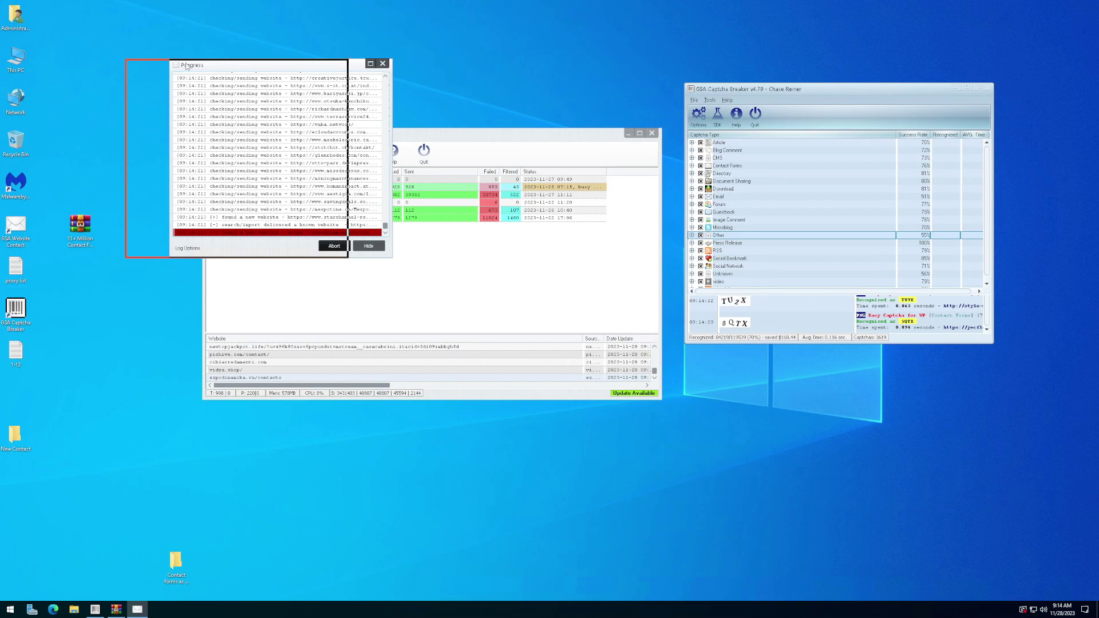
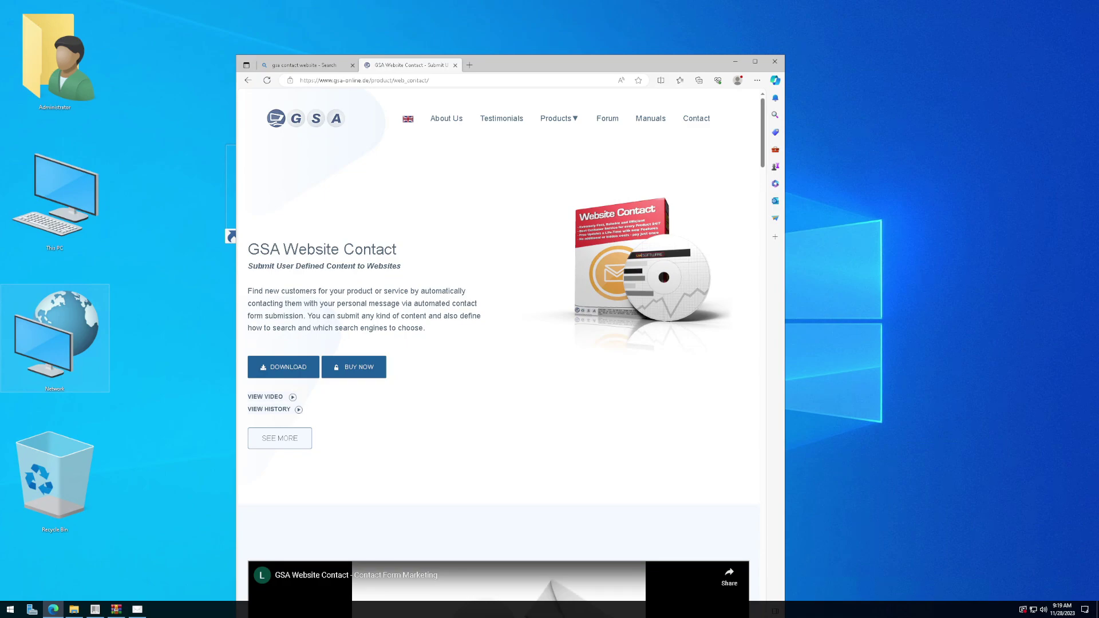
# Download the GSA Website Contact installer and open its BUY NOW purchase page
pyautogui.click(295, 370)
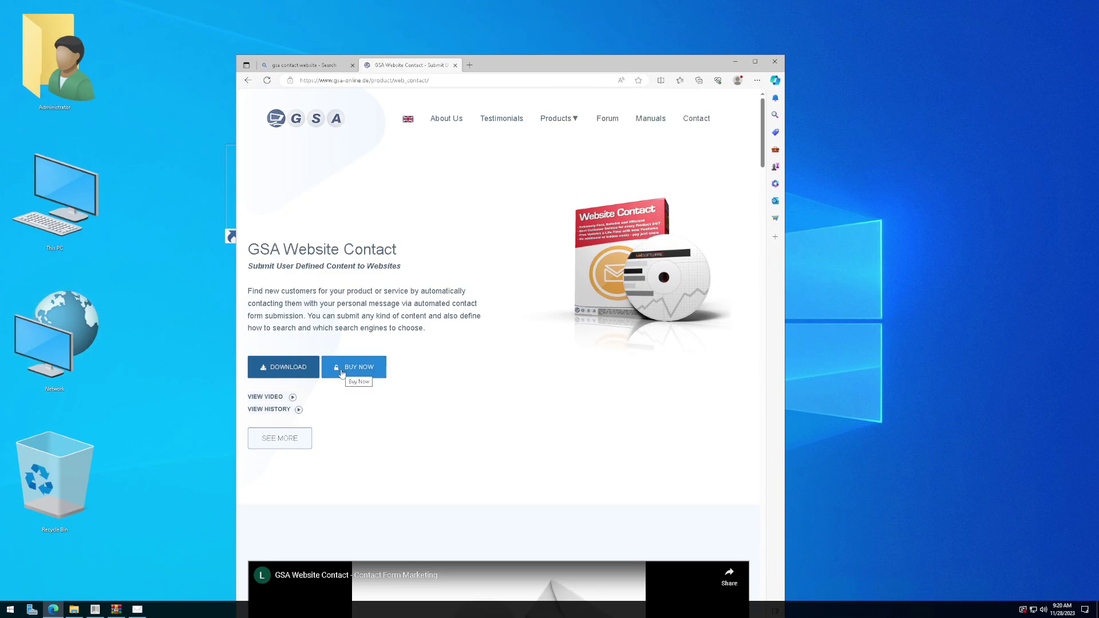
pyautogui.click(341, 372)
pyautogui.click(368, 365)
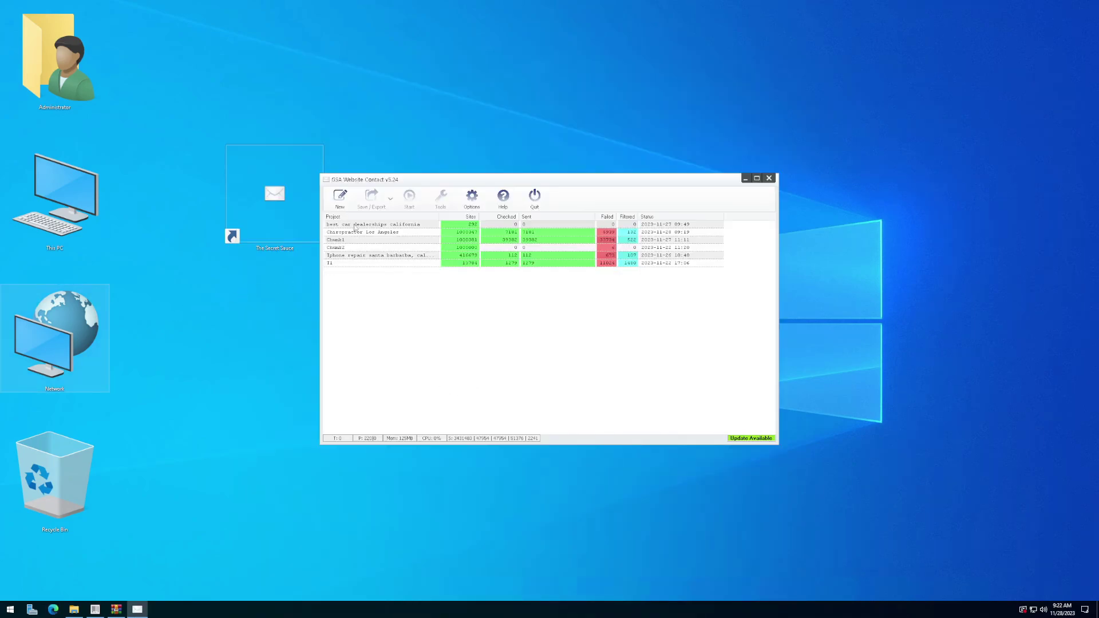
# Create the advanced project 'Doctors in California' and run it in Scrape + Check mode
pyautogui.click(343, 202)
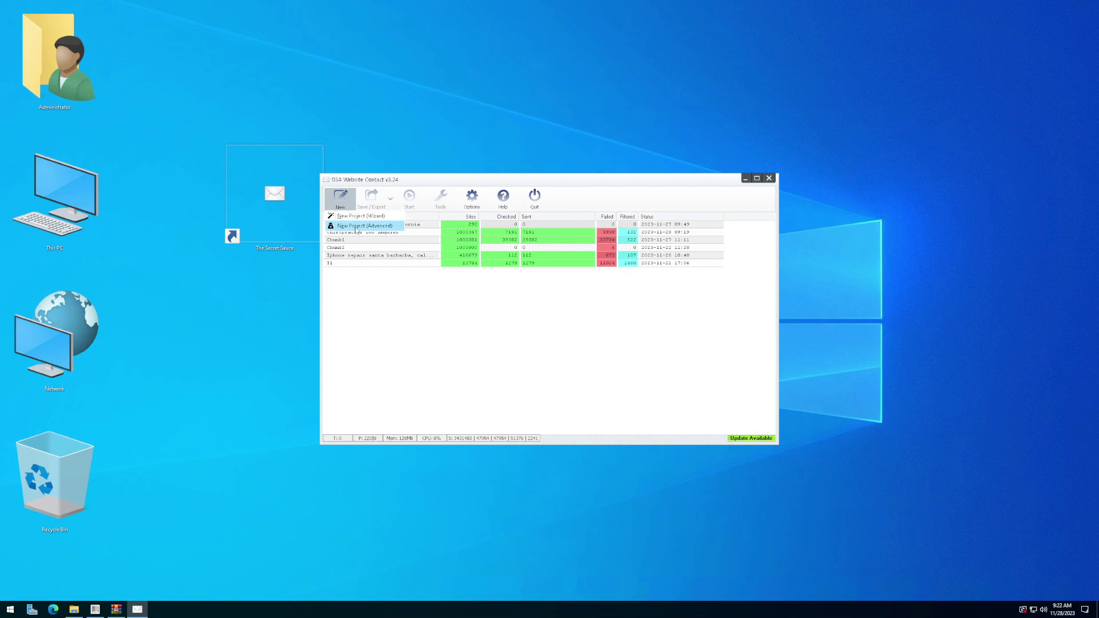
pyautogui.click(356, 227)
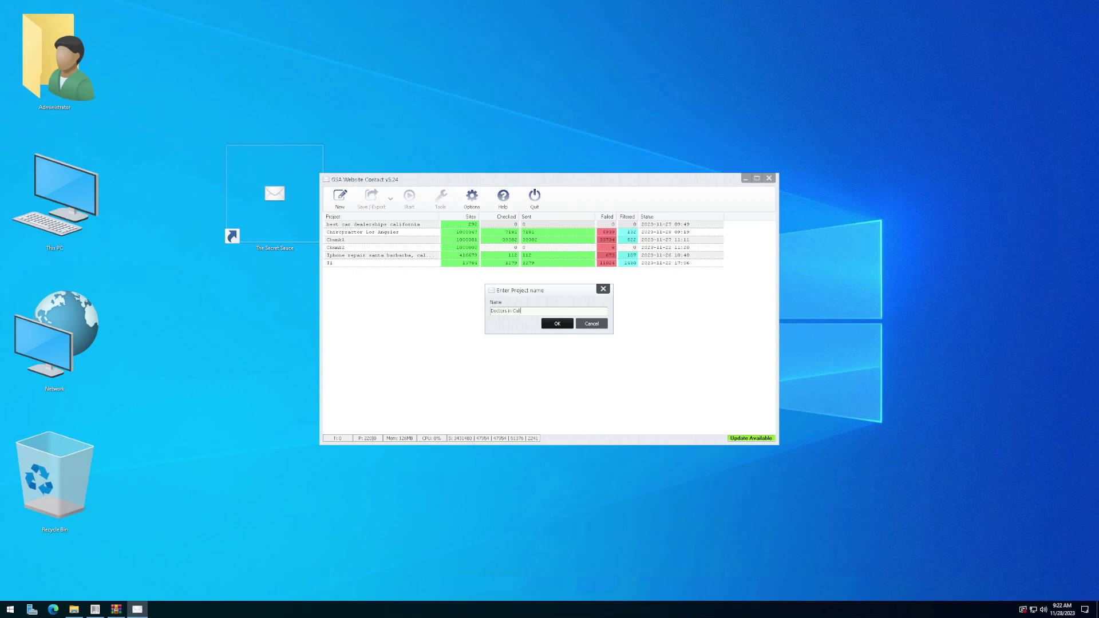
pyautogui.write('a')
pyautogui.press('Return')
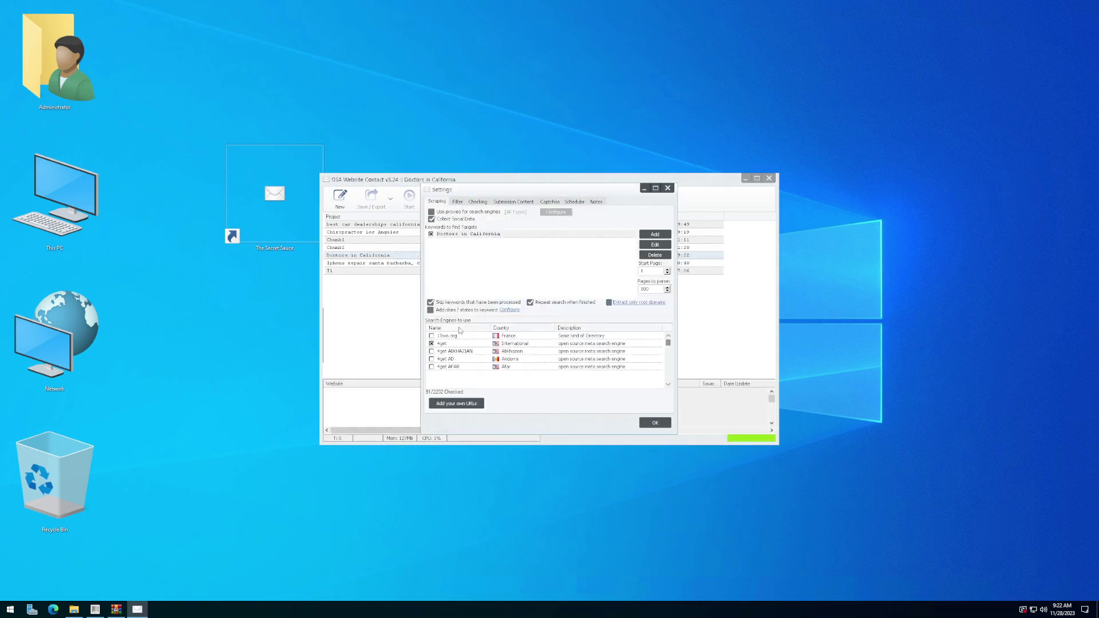
pyautogui.click(657, 233)
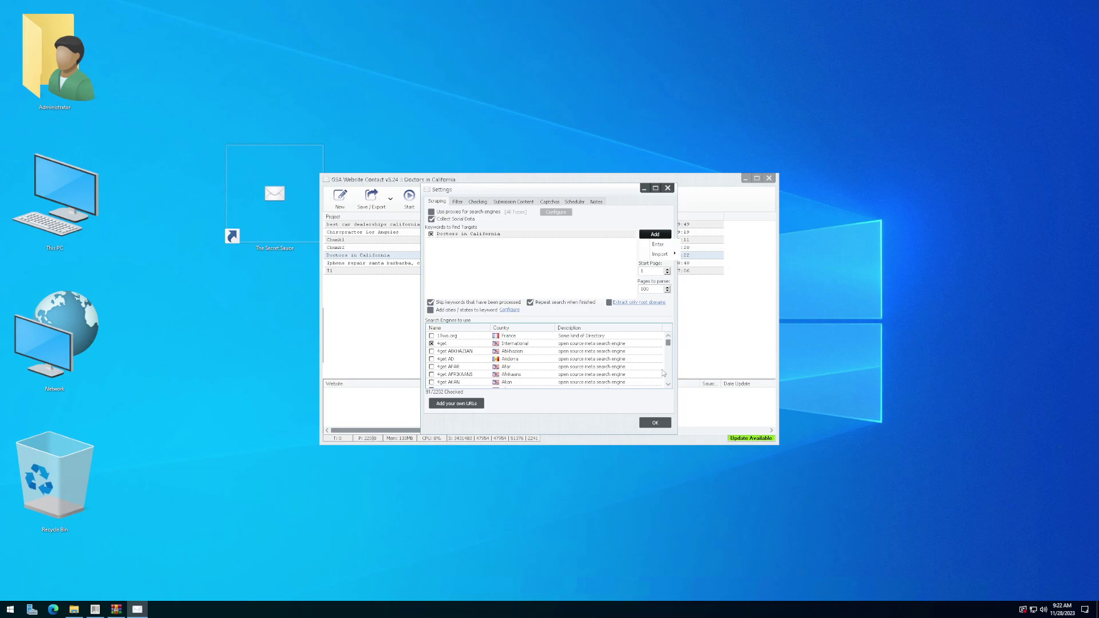
pyautogui.click(657, 423)
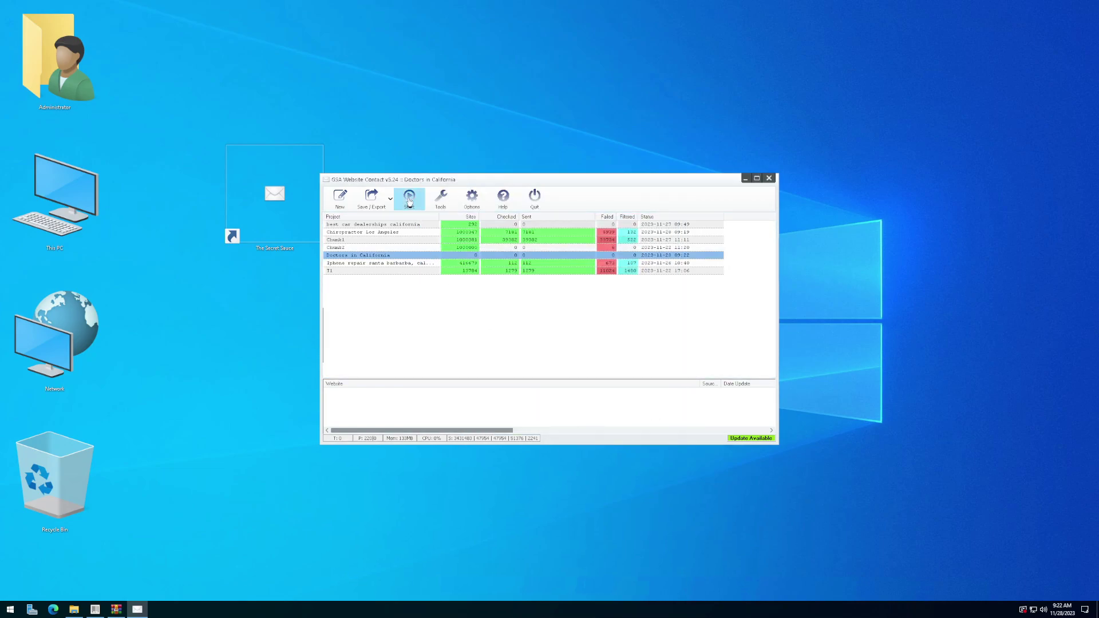
pyautogui.click(410, 200)
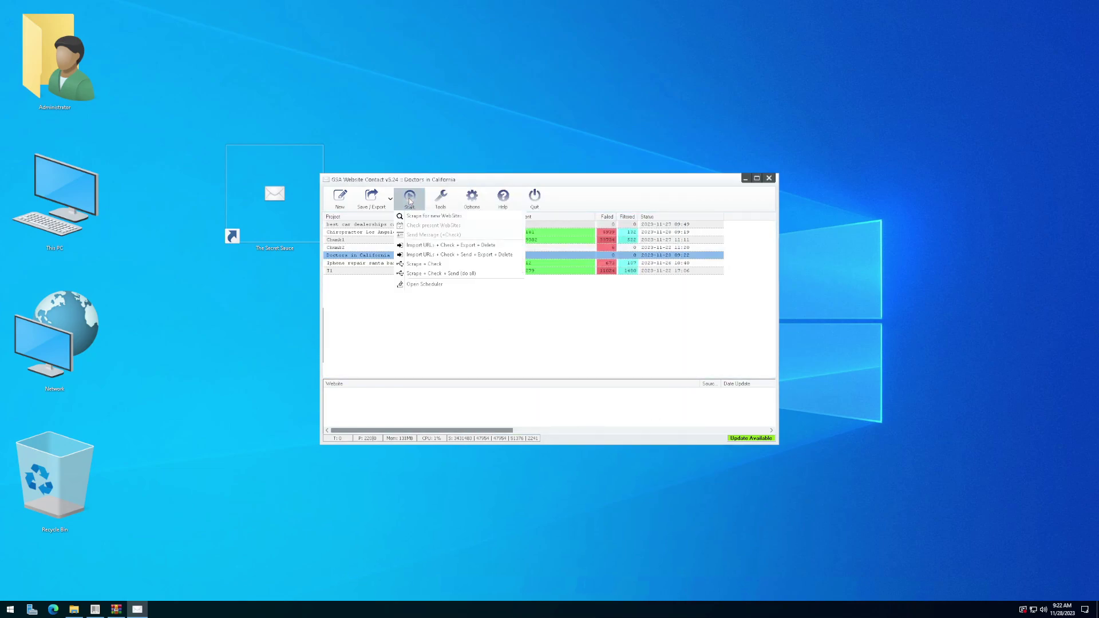
pyautogui.click(433, 263)
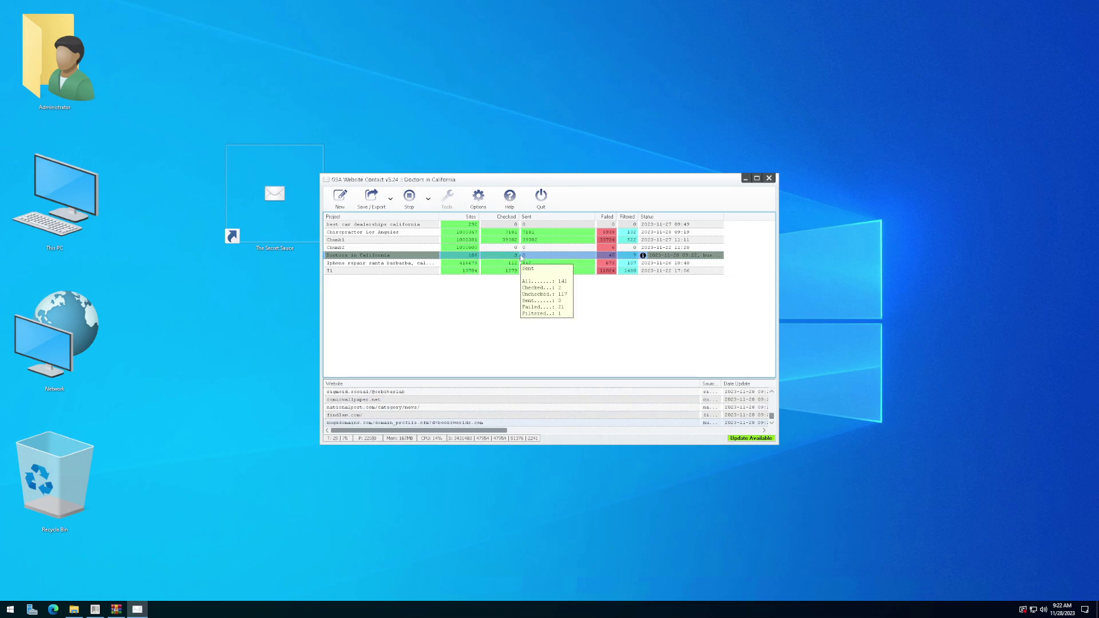
# Stop the scrape and open the 13+ Million Contact Forms archive beside the project window
pyautogui.click(410, 198)
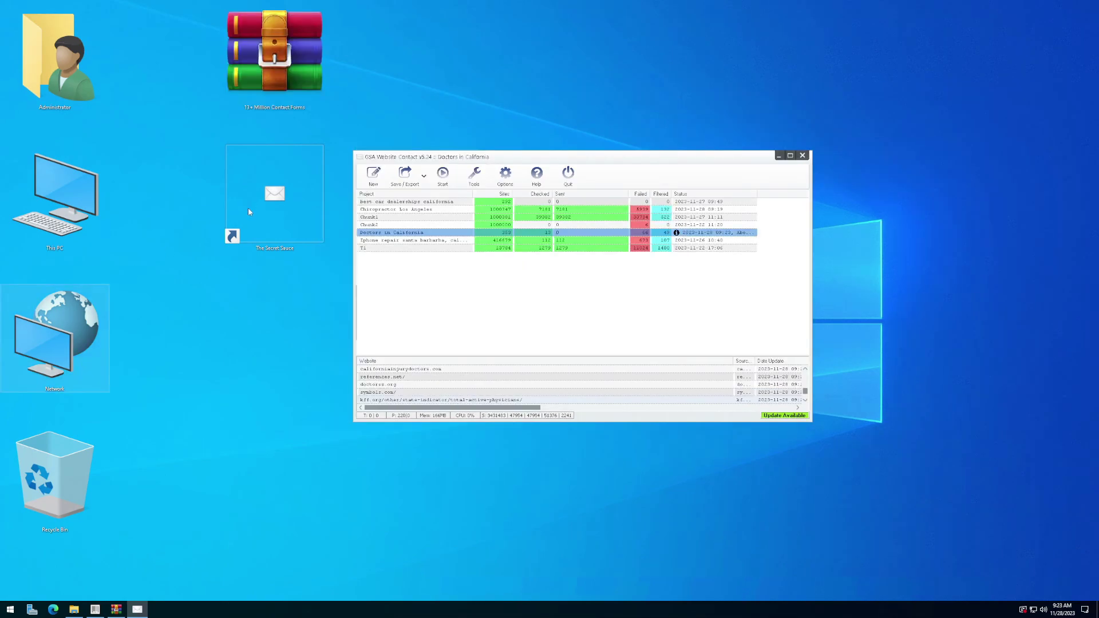
pyautogui.doubleClick(280, 77)
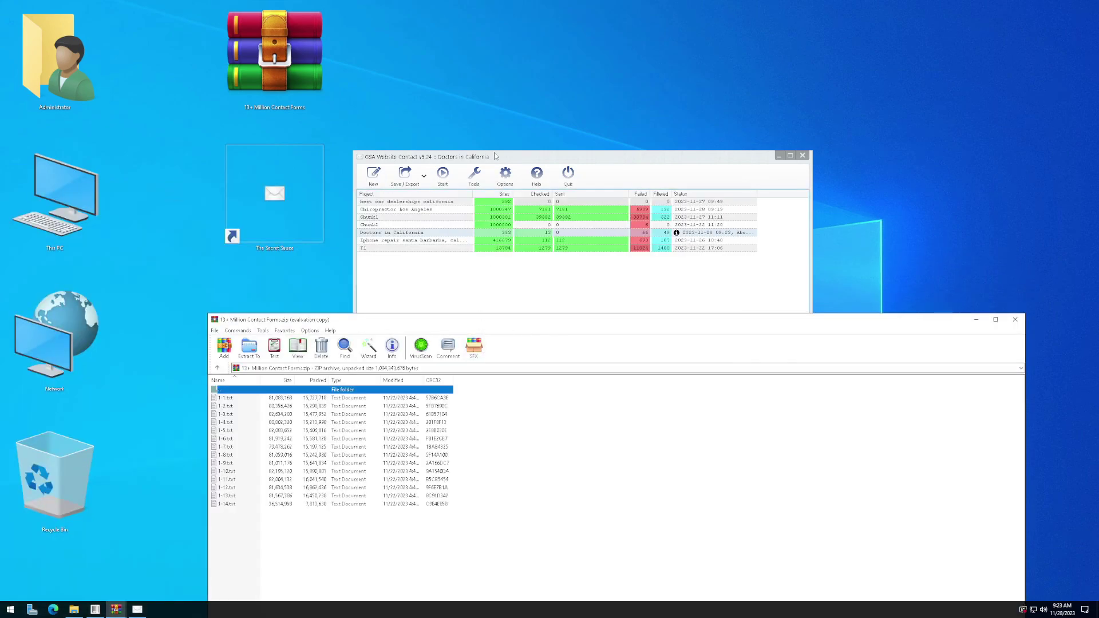
pyautogui.moveTo(496, 156); pyautogui.dragTo(488, 80)
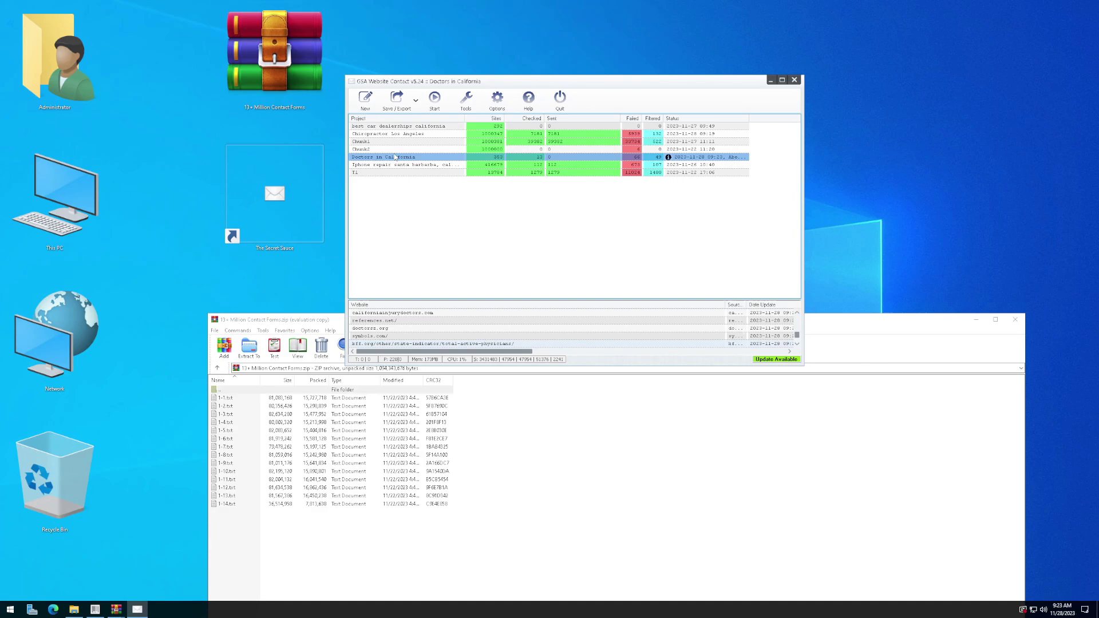
# Import the first May 2022 contact-forms text file into Doctors in California, skipping blacklist filtering
pyautogui.doubleClick(394, 157)
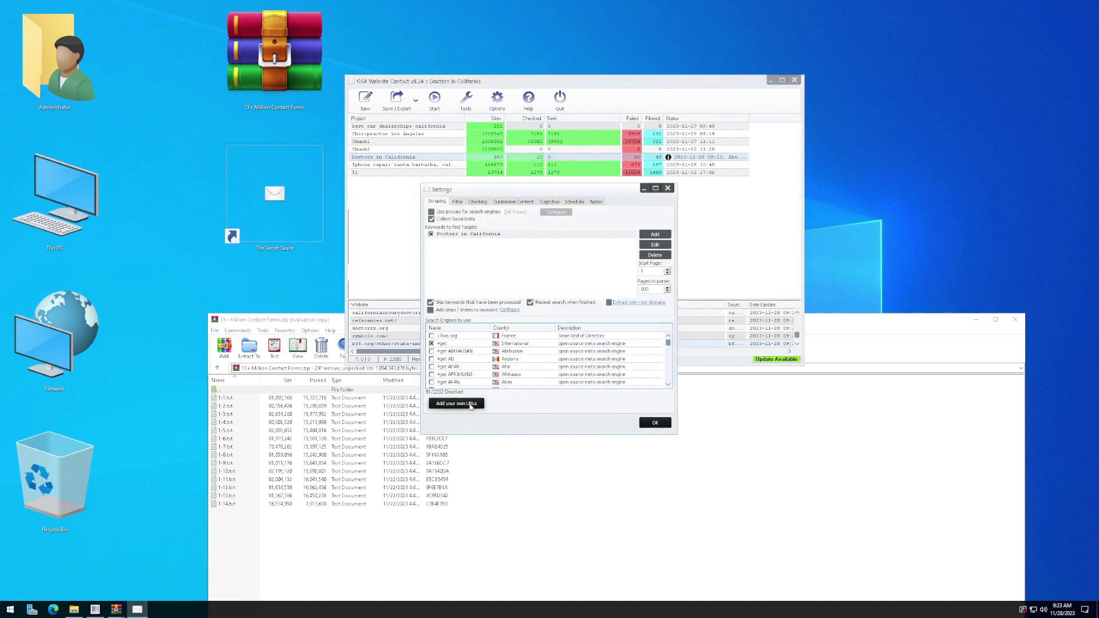
pyautogui.click(470, 404)
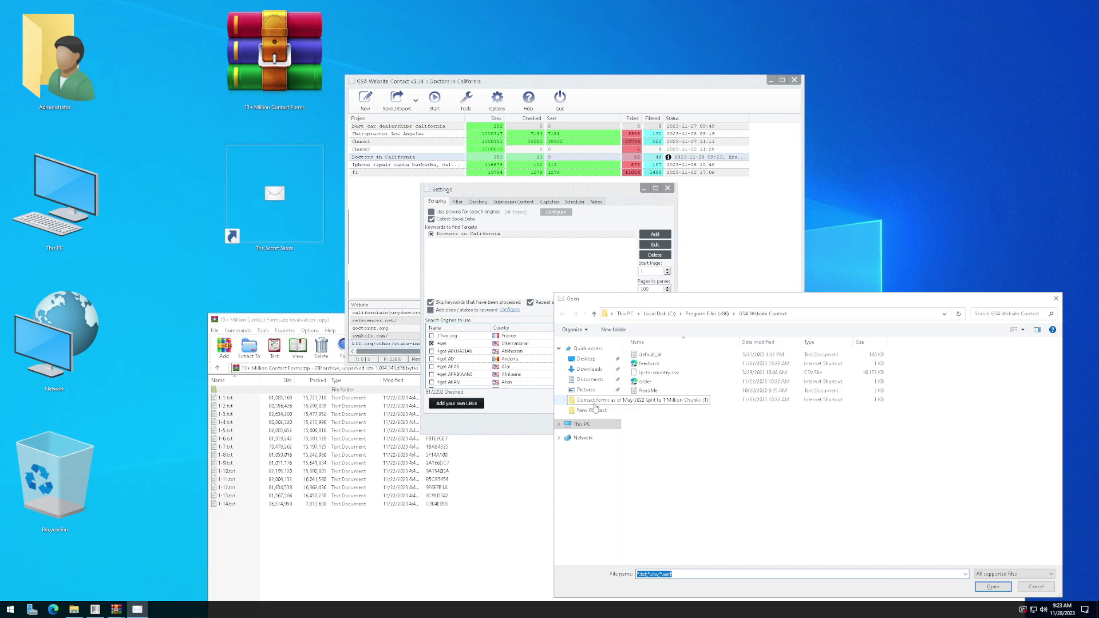
pyautogui.click(595, 400)
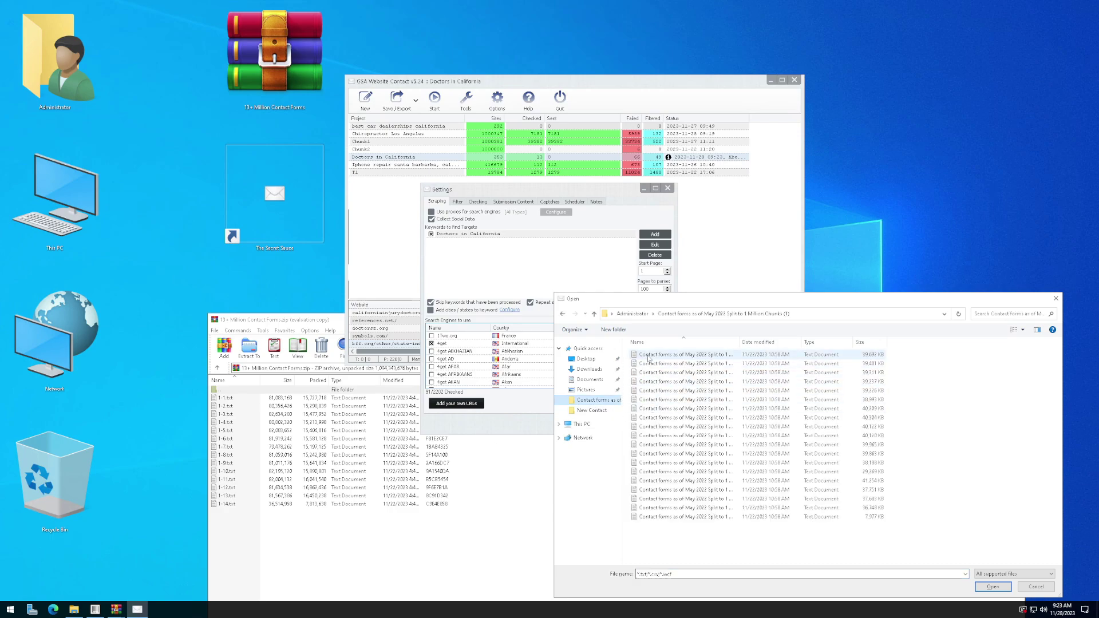
pyautogui.doubleClick(650, 356)
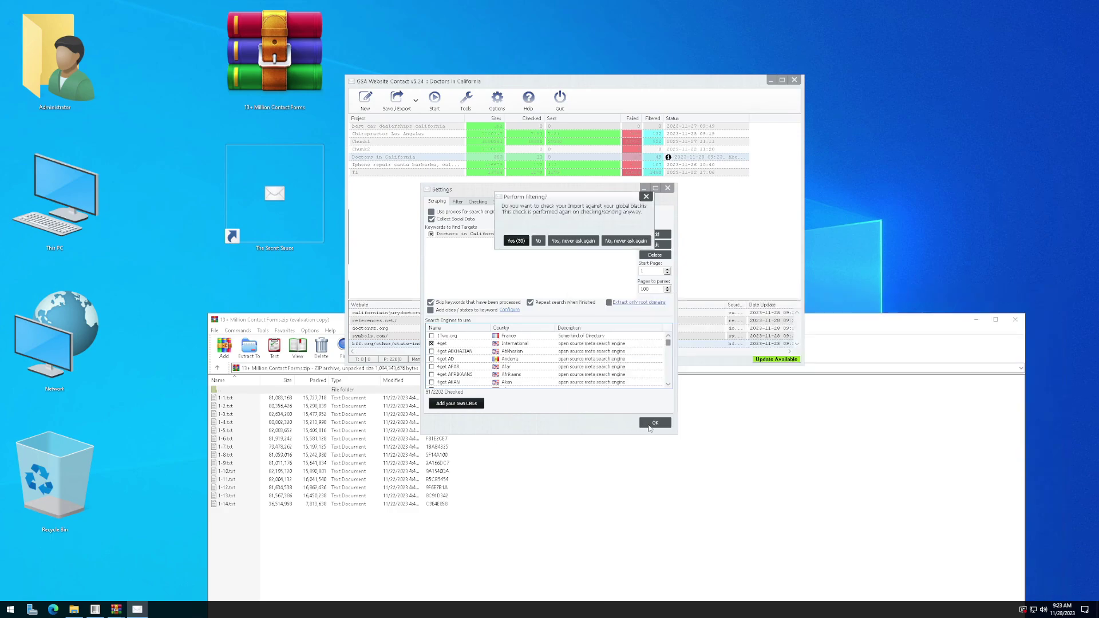
pyautogui.click(538, 241)
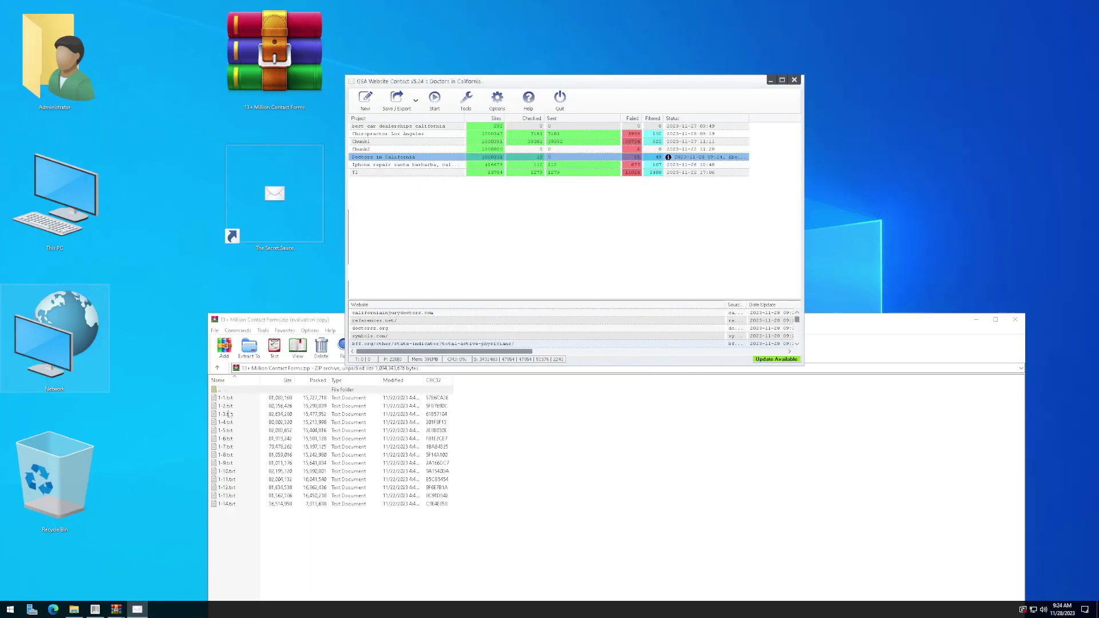
# Review the project's form fields: first name, email, website and subject
pyautogui.doubleClick(395, 159)
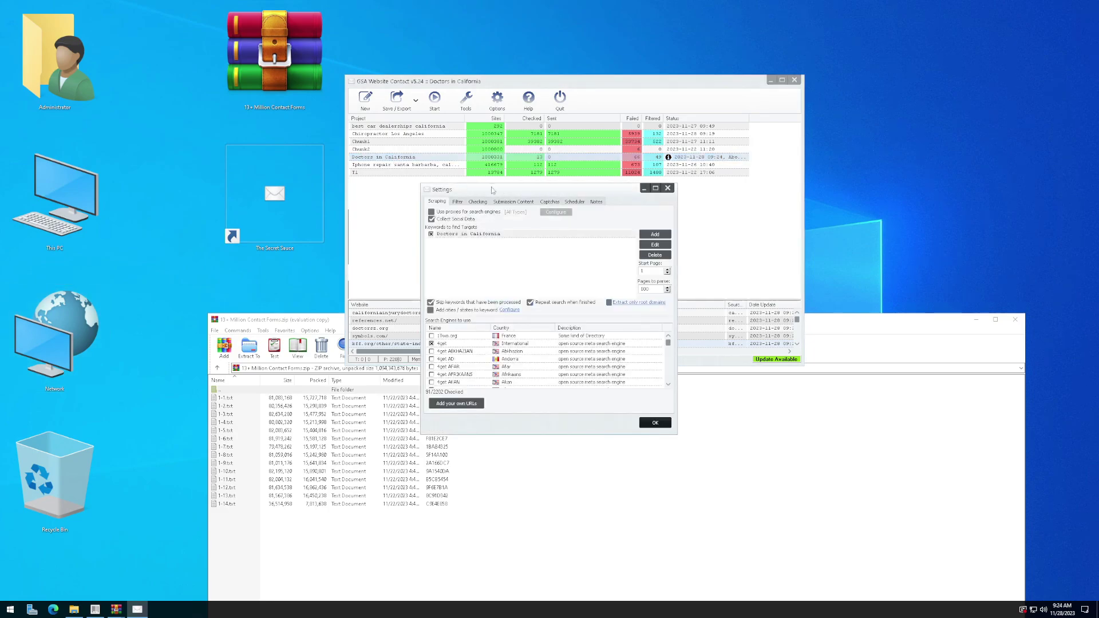
pyautogui.click(508, 202)
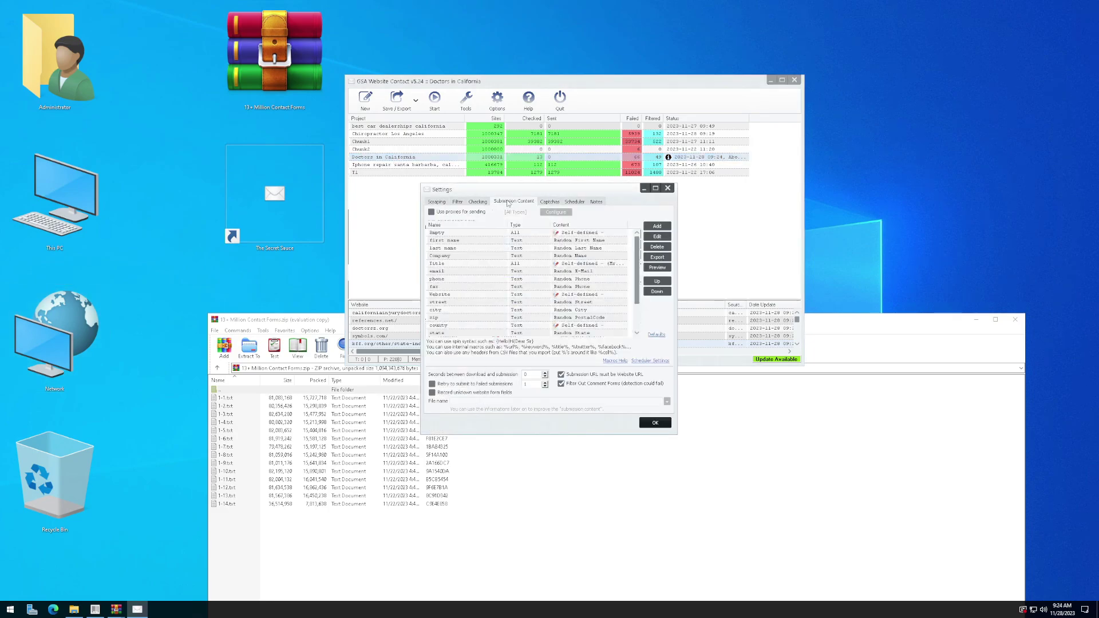
pyautogui.click(458, 295)
pyautogui.scroll(-2, 456, 309)
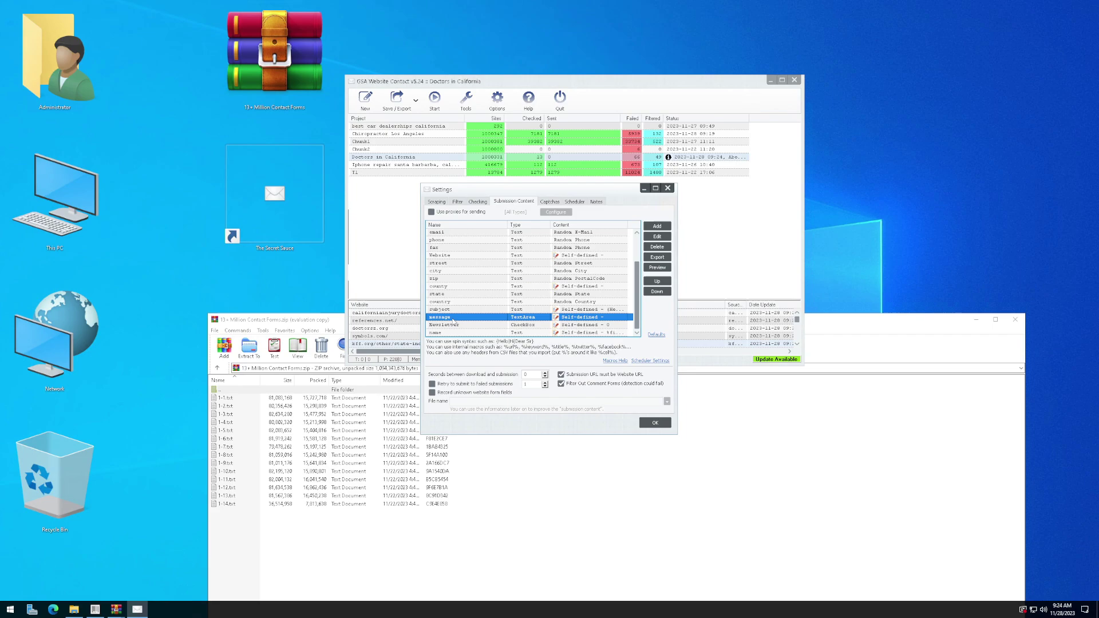
pyautogui.click(453, 312)
pyautogui.scroll(2, 449, 286)
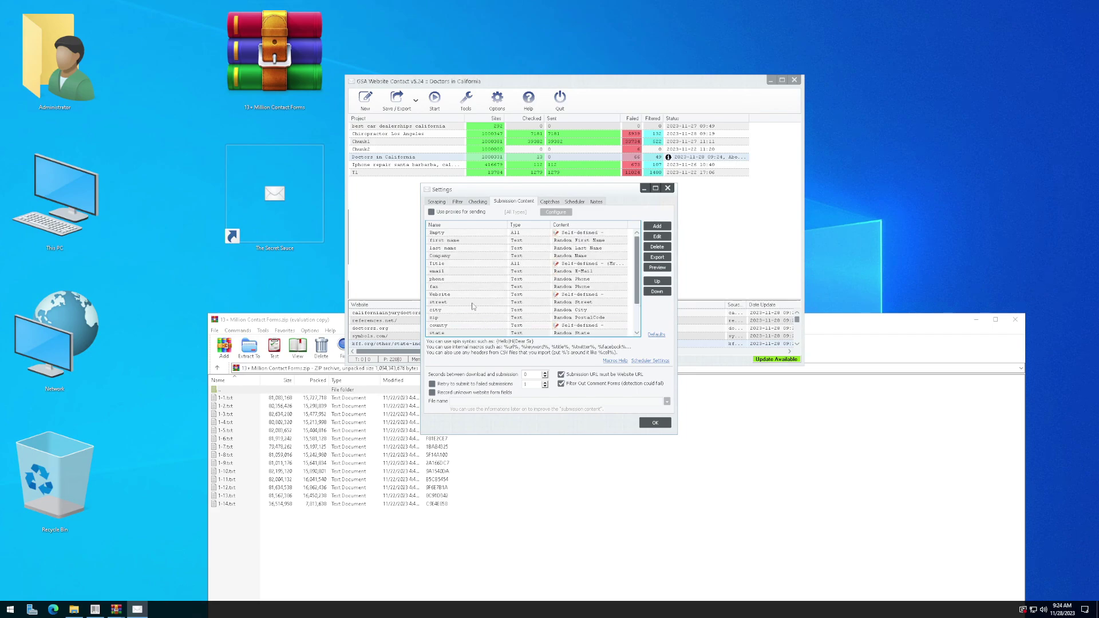
pyautogui.click(443, 272)
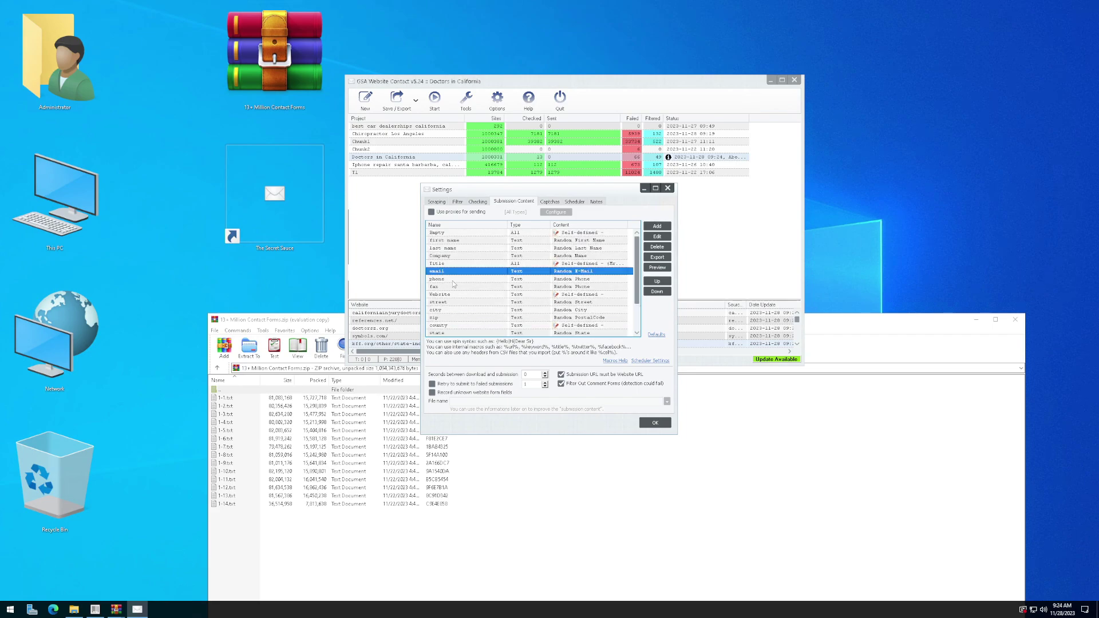
pyautogui.click(456, 241)
pyautogui.scroll(-2, 463, 275)
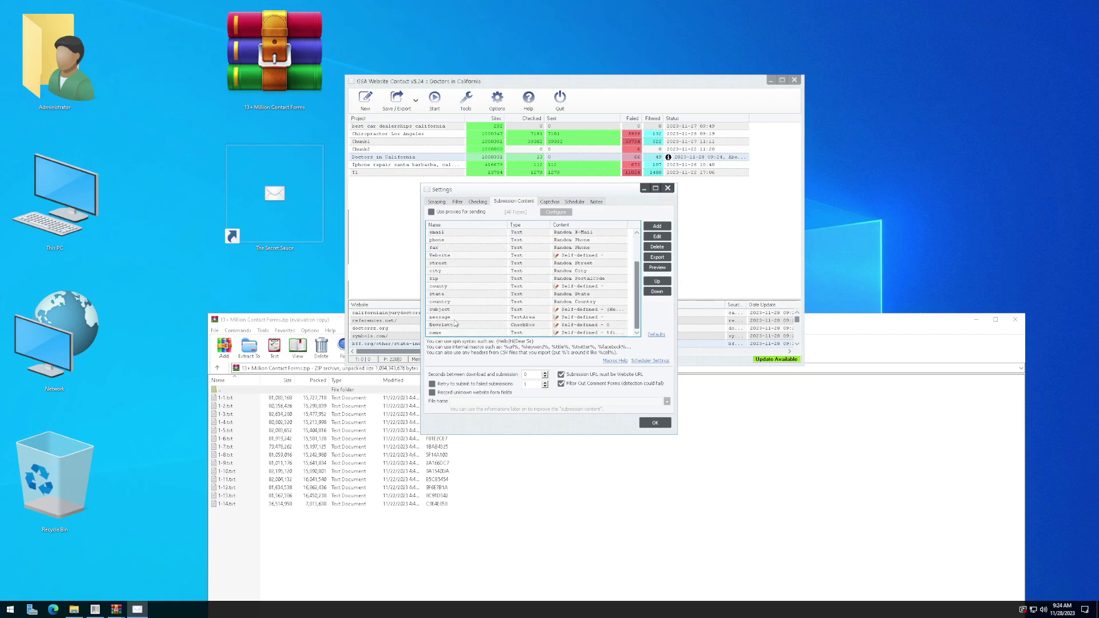
# Set the message field to 'help a few people with their website, do oyu ou want help?'
pyautogui.doubleClick(452, 317)
pyautogui.click(540, 337)
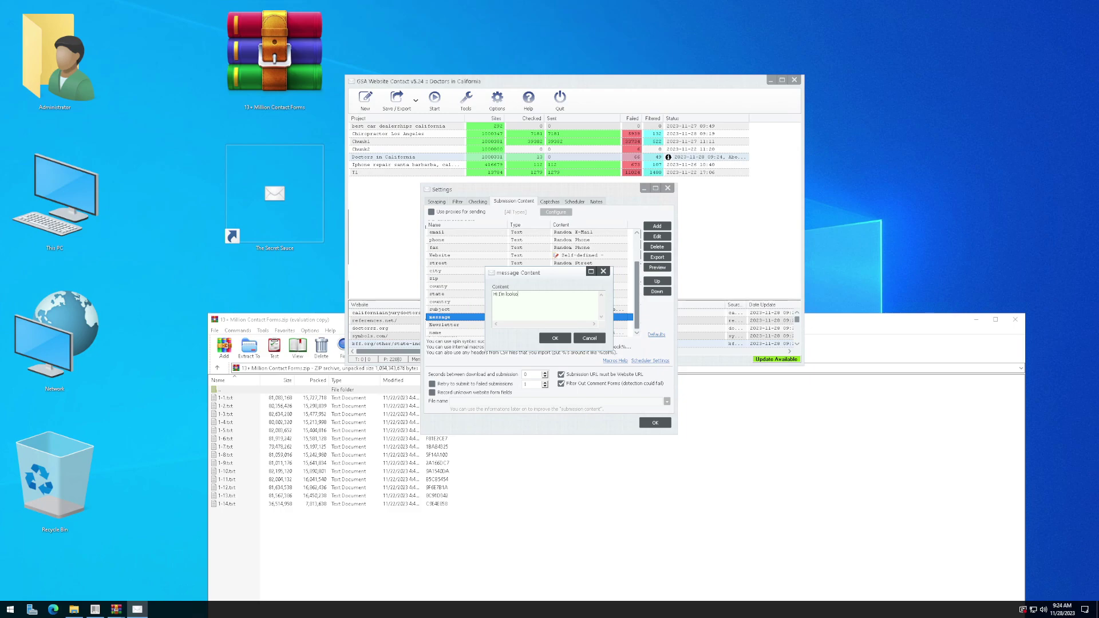
pyautogui.write('help a few people with their website, do oyu ')
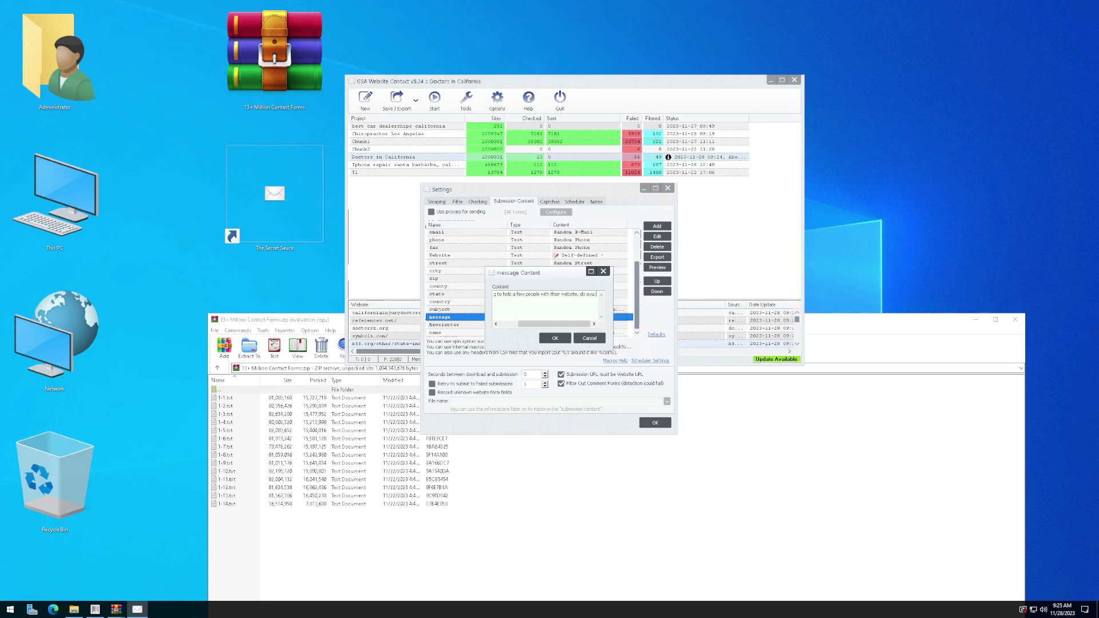
pyautogui.write('ou want help?')
pyautogui.click(555, 338)
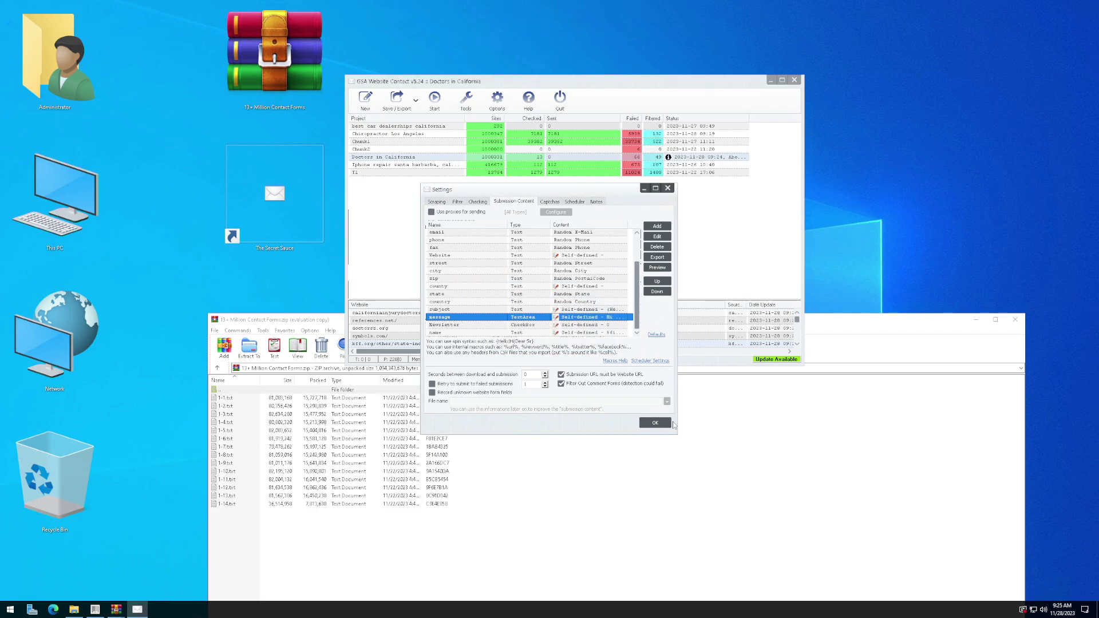
# Run Send Message (+Check) on Doctors in California and confirm the previewed message
pyautogui.click(655, 422)
pyautogui.click(435, 100)
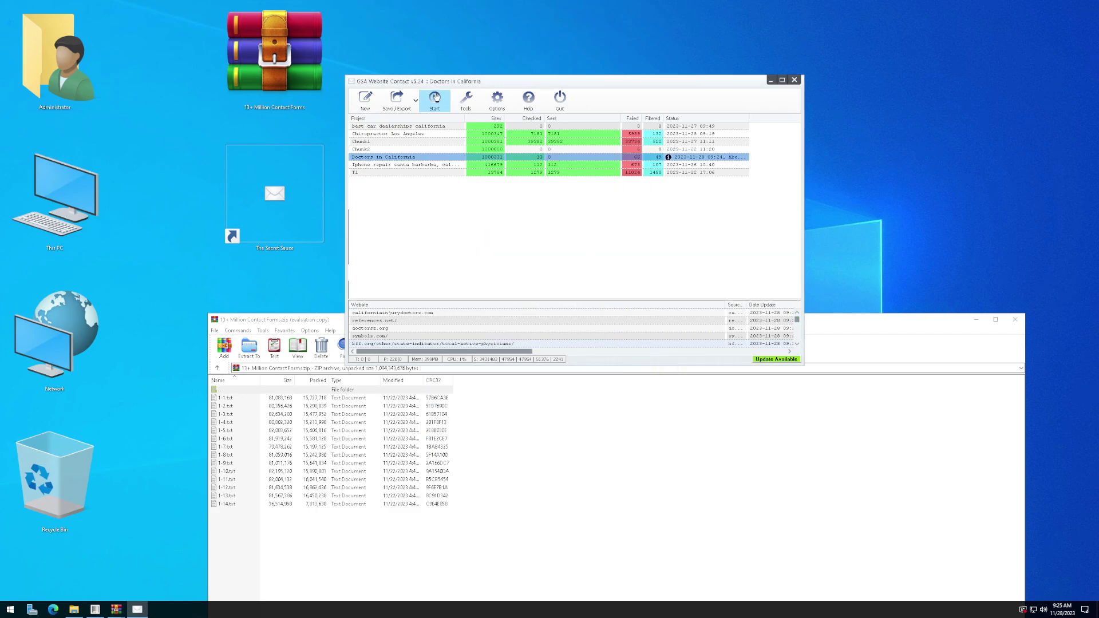
pyautogui.click(407, 216)
pyautogui.click(405, 158)
pyautogui.click(435, 100)
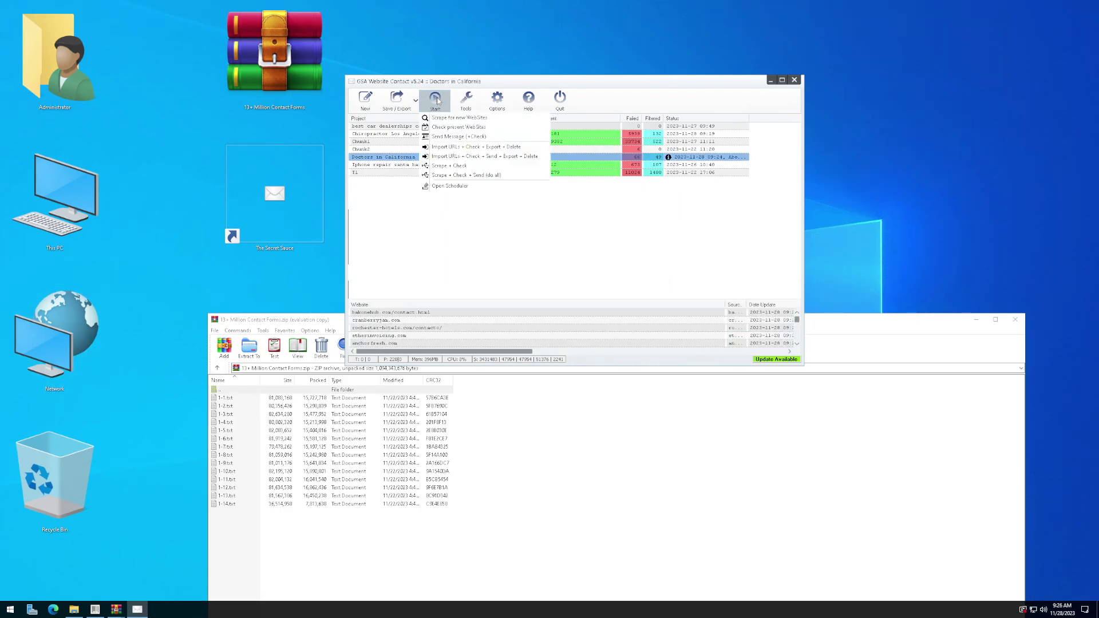
pyautogui.click(458, 137)
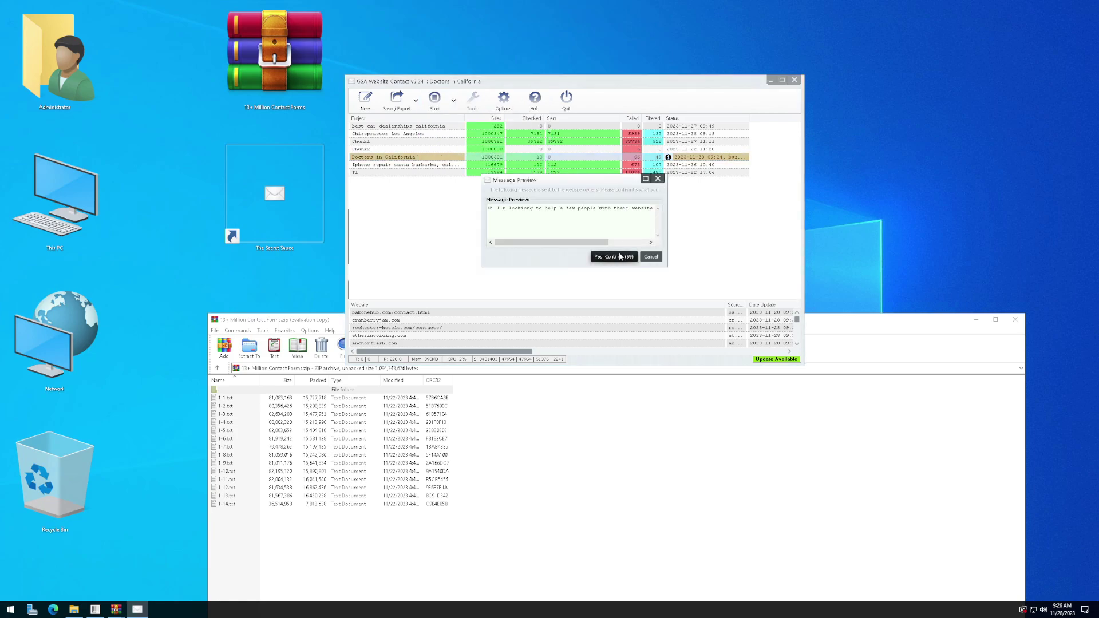
pyautogui.click(614, 257)
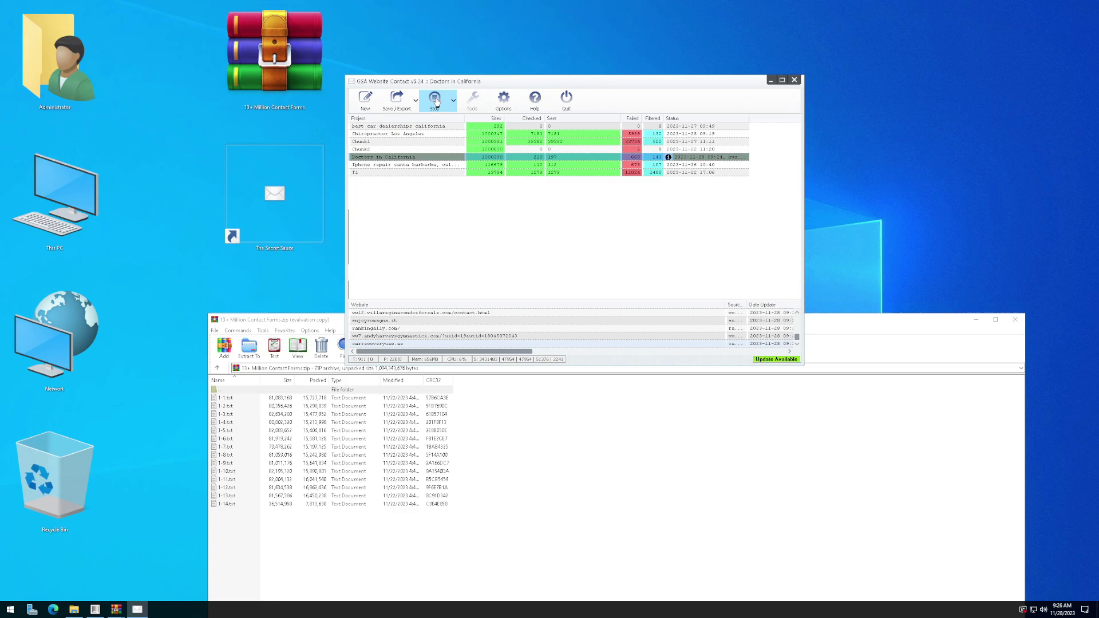
# Stop the campaign and replace the message with the free-video offer ending 'site where can we send it?'
pyautogui.click(435, 100)
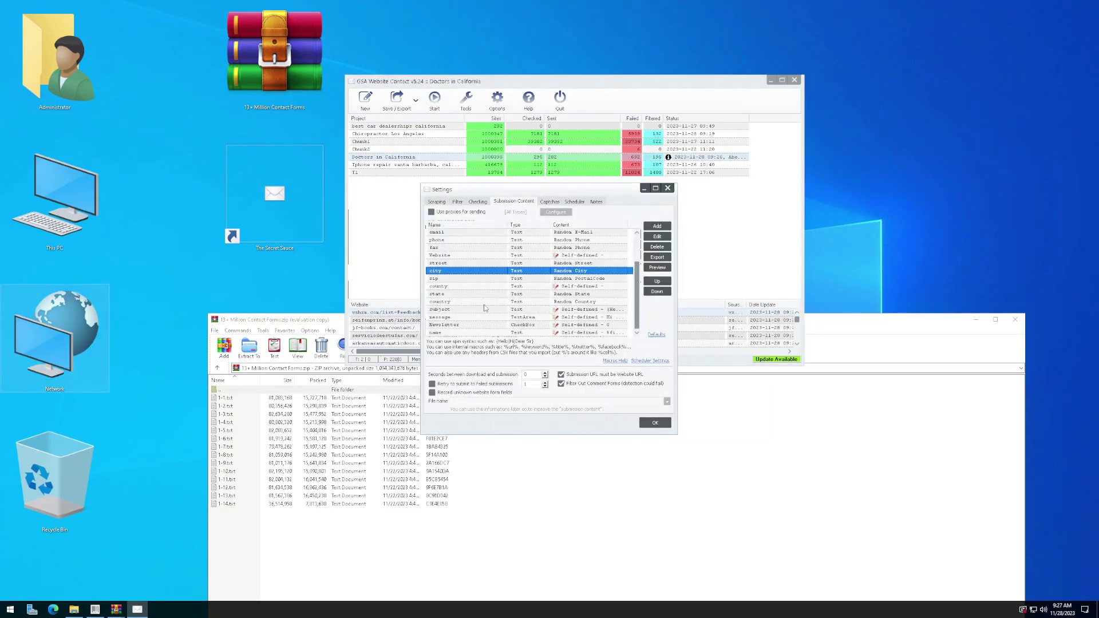
pyautogui.doubleClick(458, 317)
pyautogui.click(605, 371)
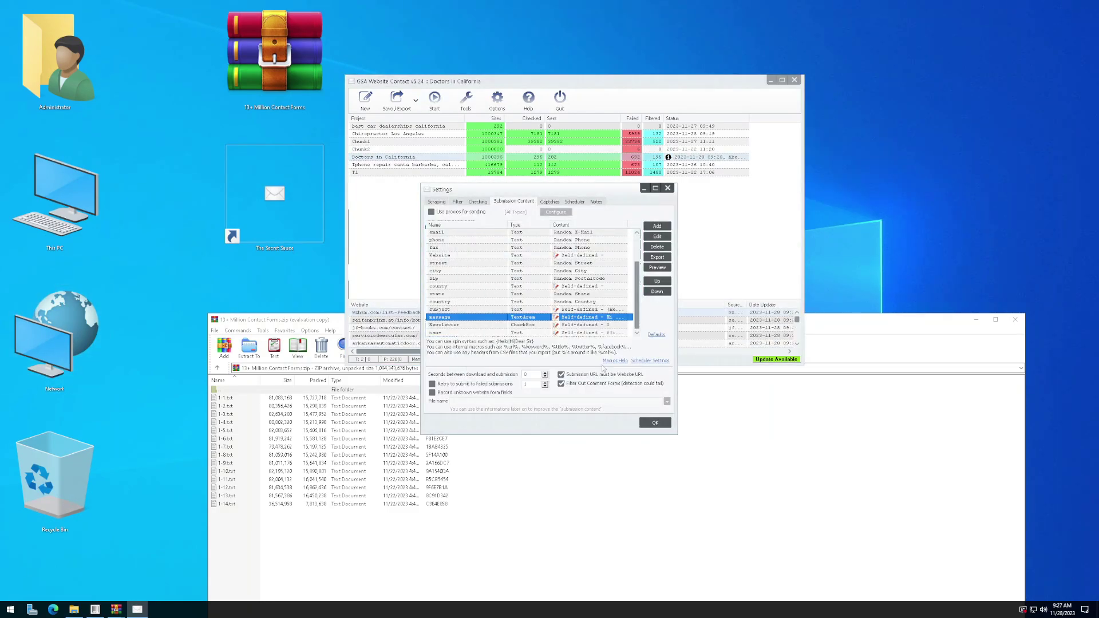
pyautogui.moveTo(532, 324)
pyautogui.mouseDown()
pyautogui.moveTo(595, 325)
pyautogui.moveTo(515, 328)
pyautogui.mouseUp()
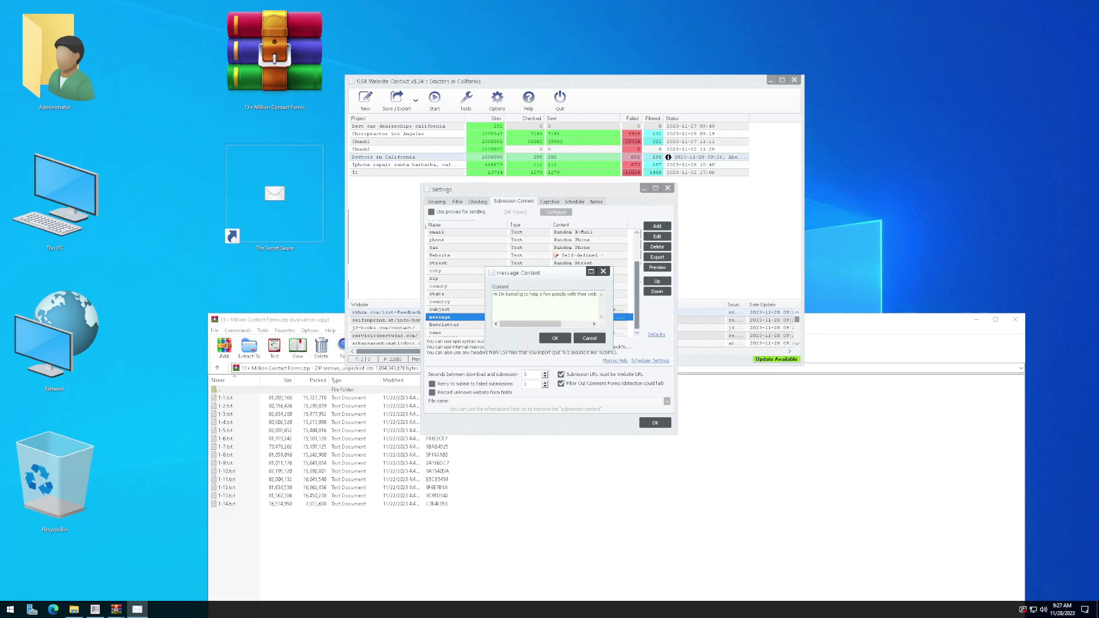
pyautogui.hotkey('ctrl', 'a')
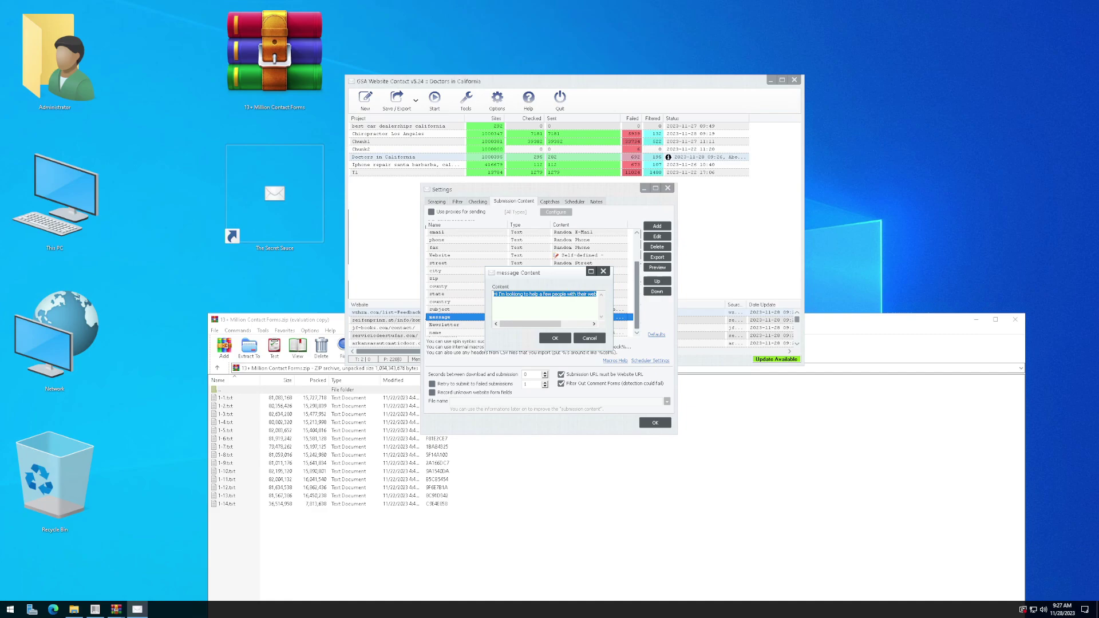
pyautogui.press('Delete')
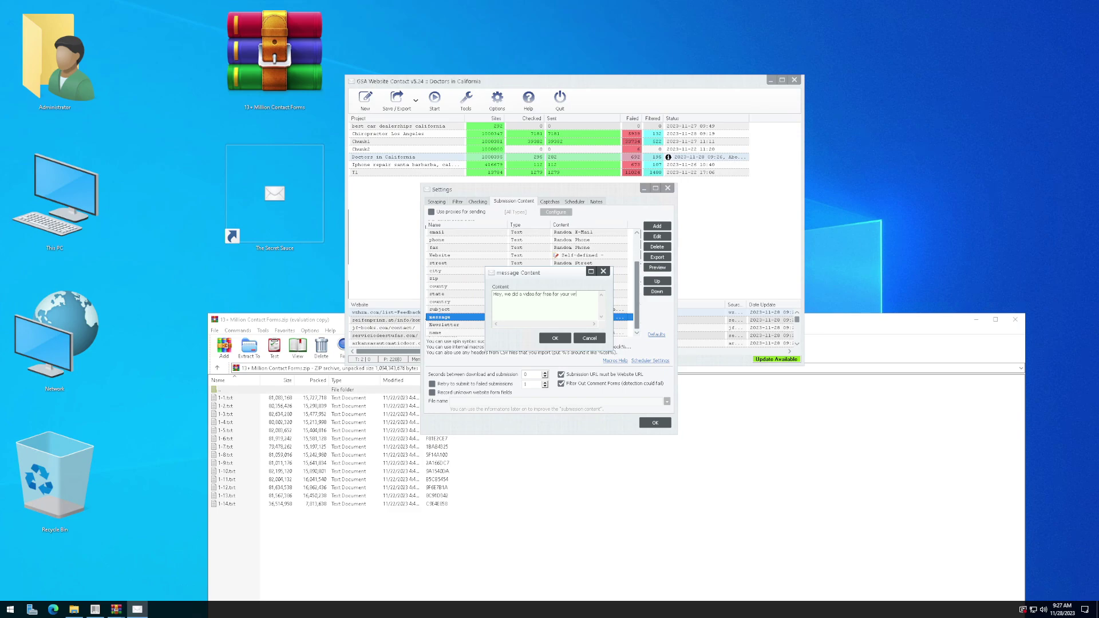
pyautogui.write('site where ')
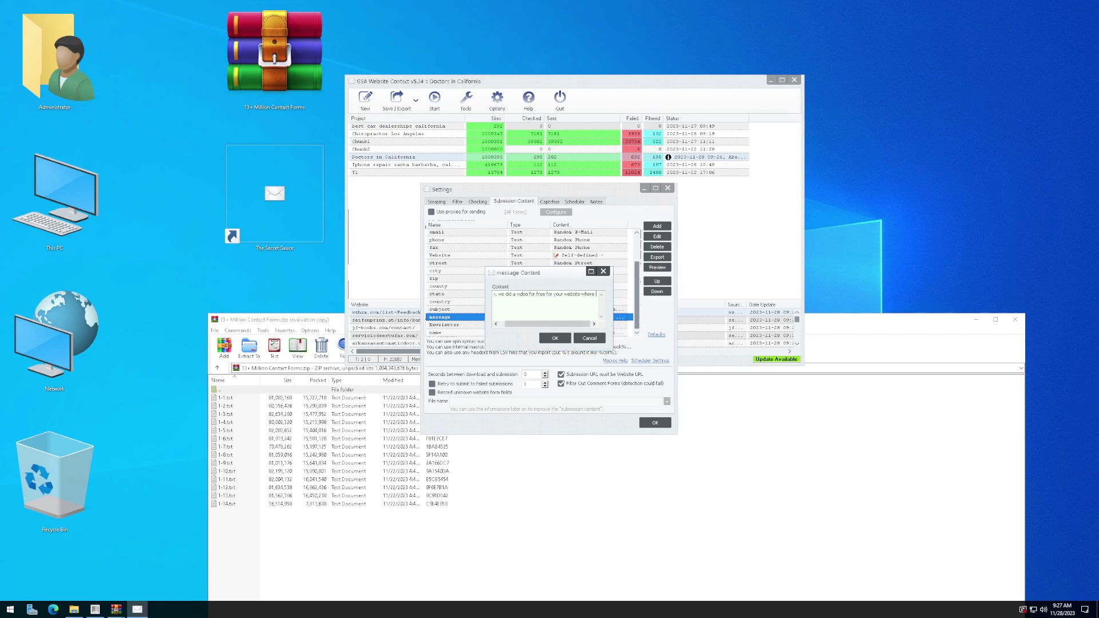
pyautogui.write('can we send it?')
pyautogui.click(554, 338)
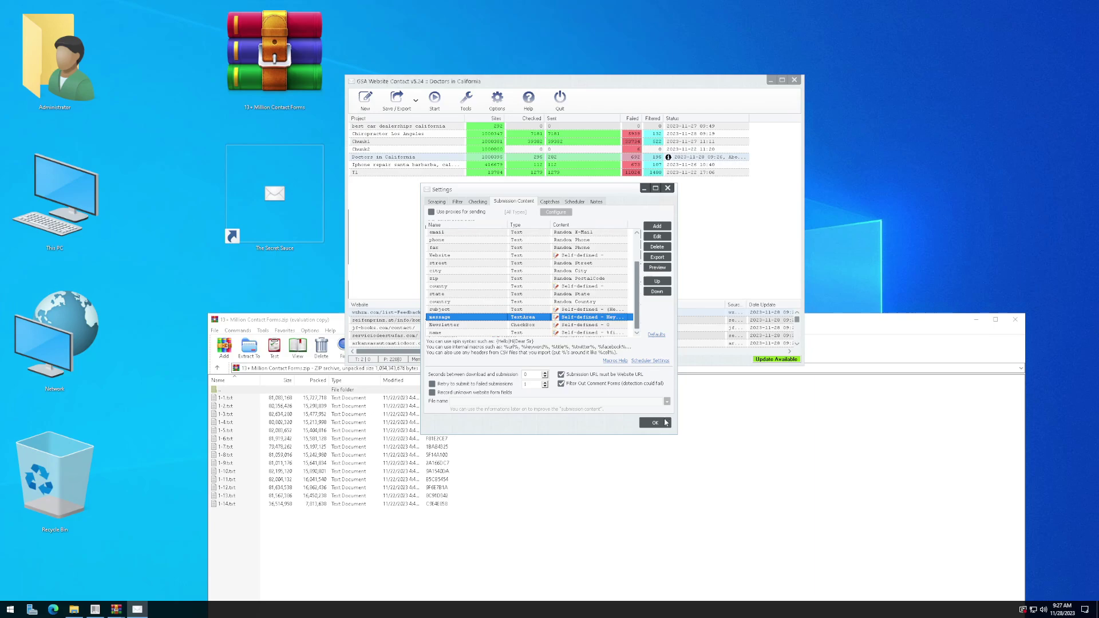
pyautogui.click(655, 422)
# Relaunch Doctors in California in Scrape + Check + Send mode using all URLs
pyautogui.click(435, 99)
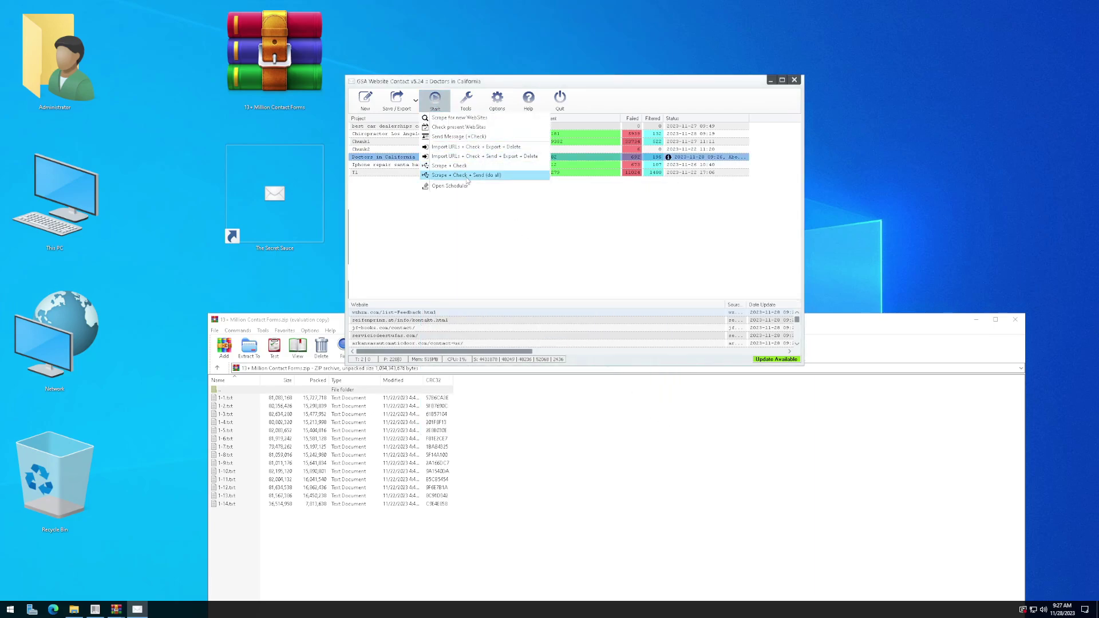
pyautogui.click(459, 131)
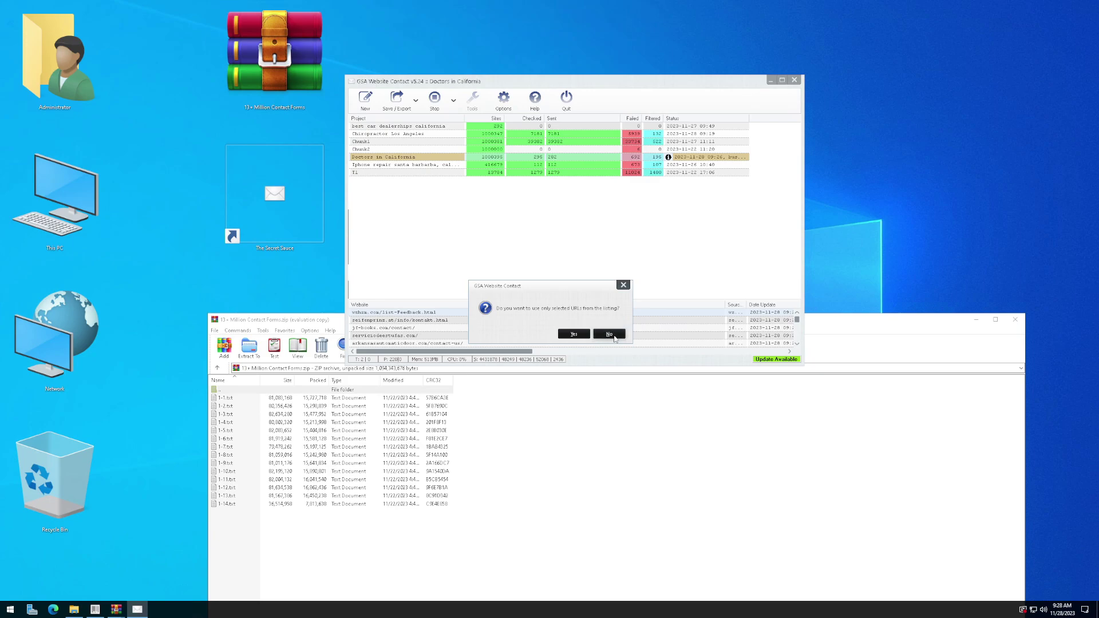
pyautogui.click(610, 336)
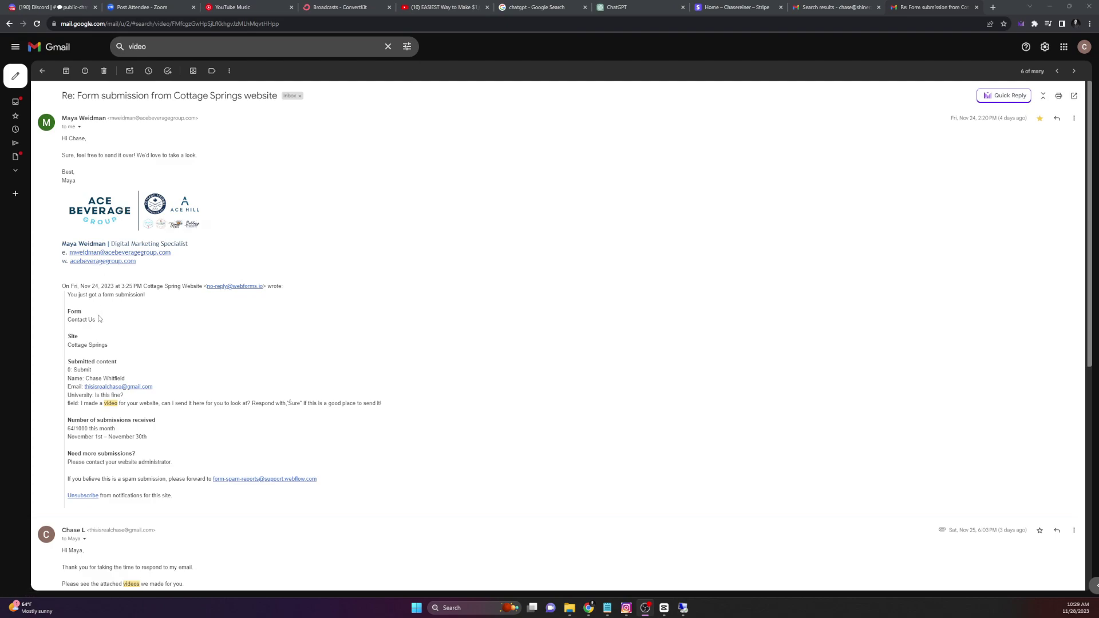
# Scroll through the Ace Beverage Group 'Re: Form submission' thread to the shineranker-video (11) attachment
pyautogui.scroll(-2, 152, 333)
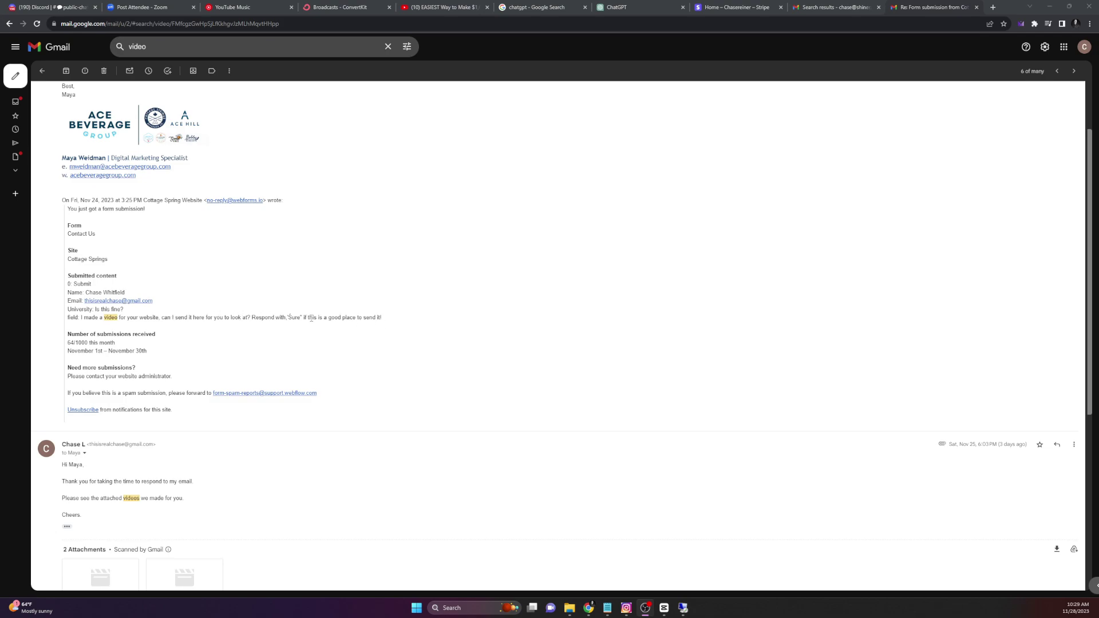
pyautogui.scroll(-2, 112, 447)
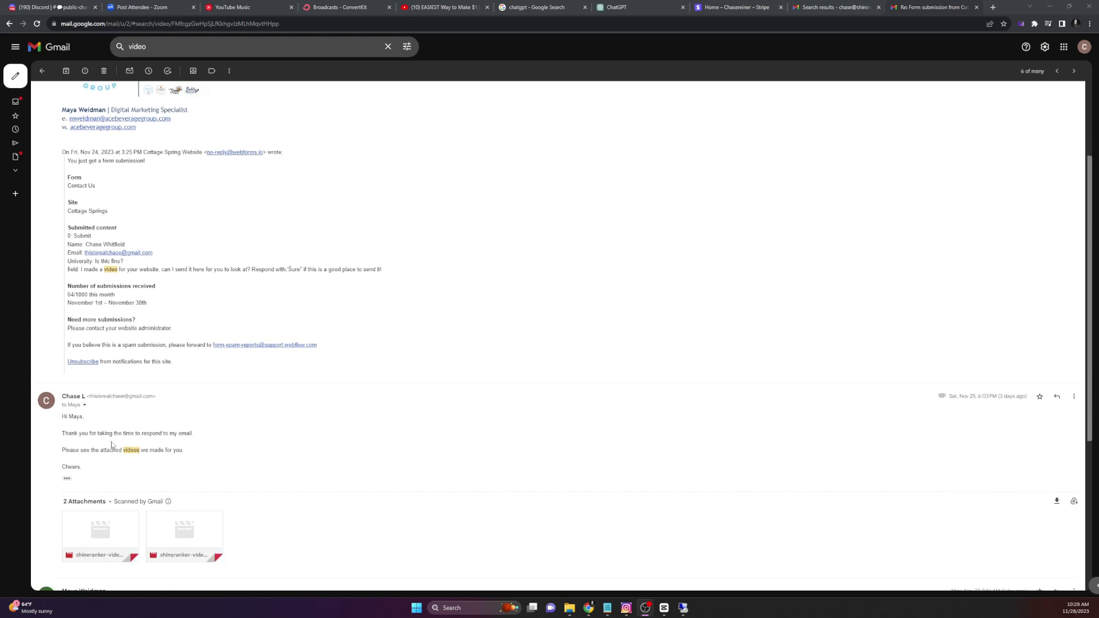
pyautogui.scroll(4, 177, 374)
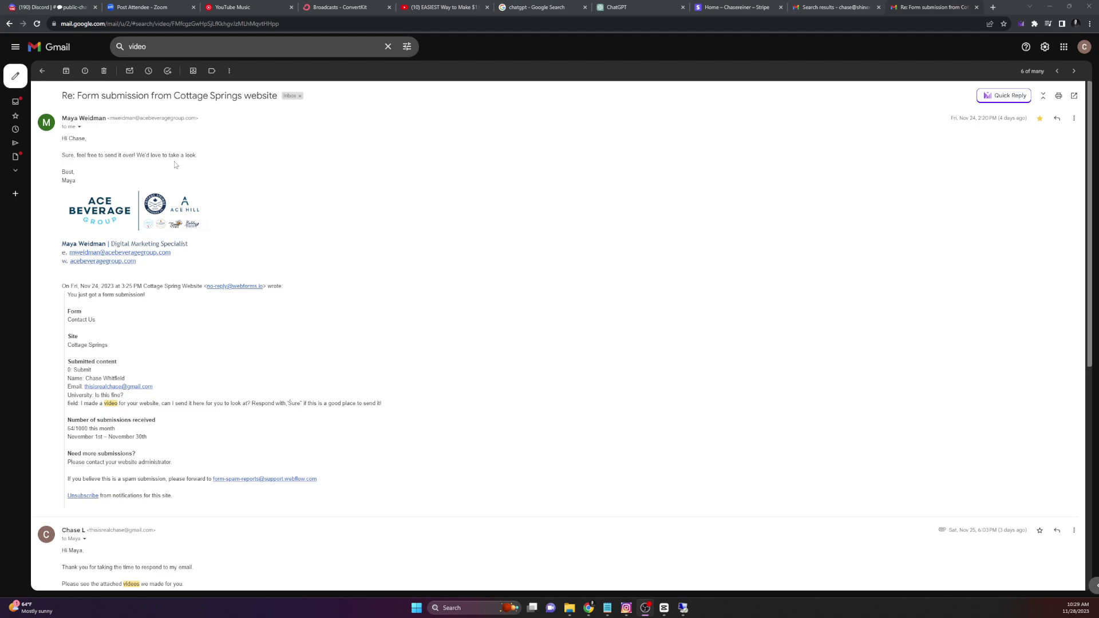
pyautogui.scroll(-7, 175, 165)
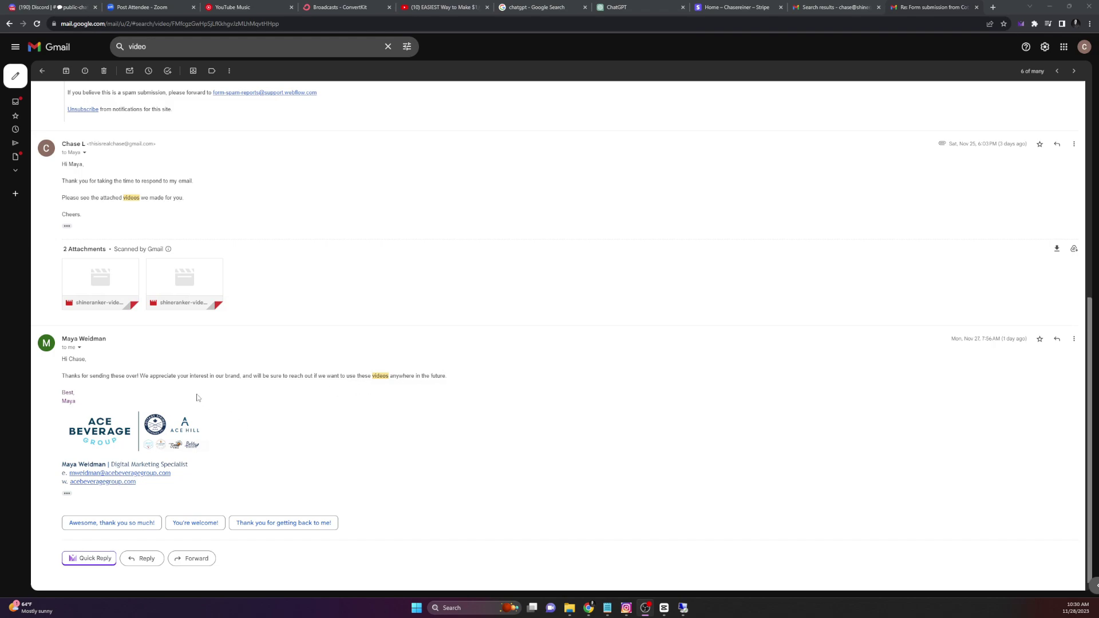
pyautogui.moveTo(148, 443)
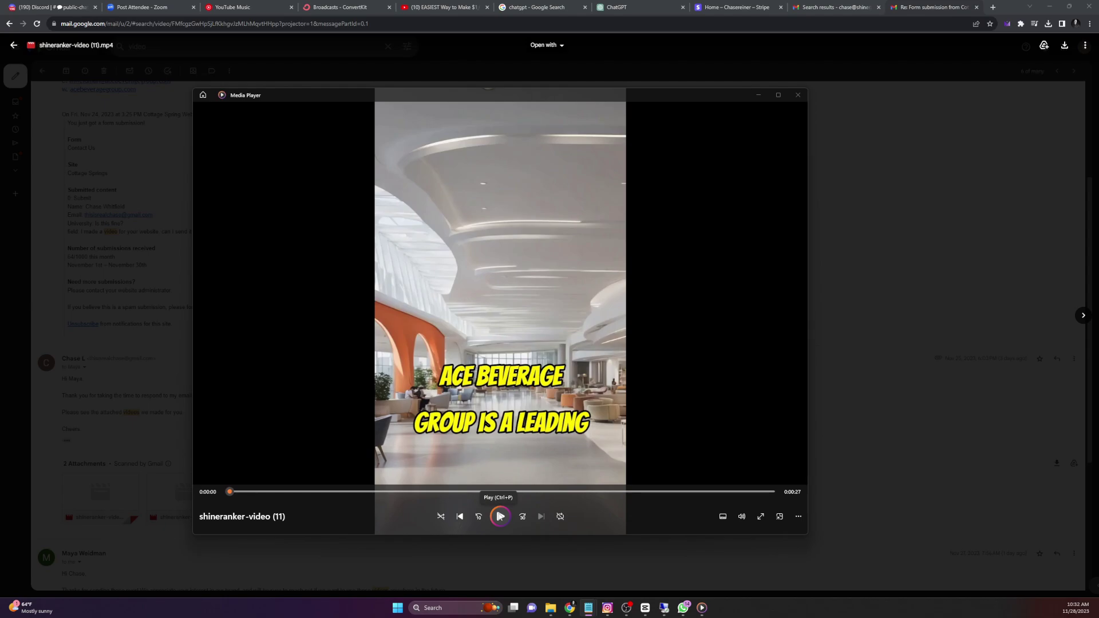
# Play the Ace Beverage Group promo video in Media Player
pyautogui.click(499, 516)
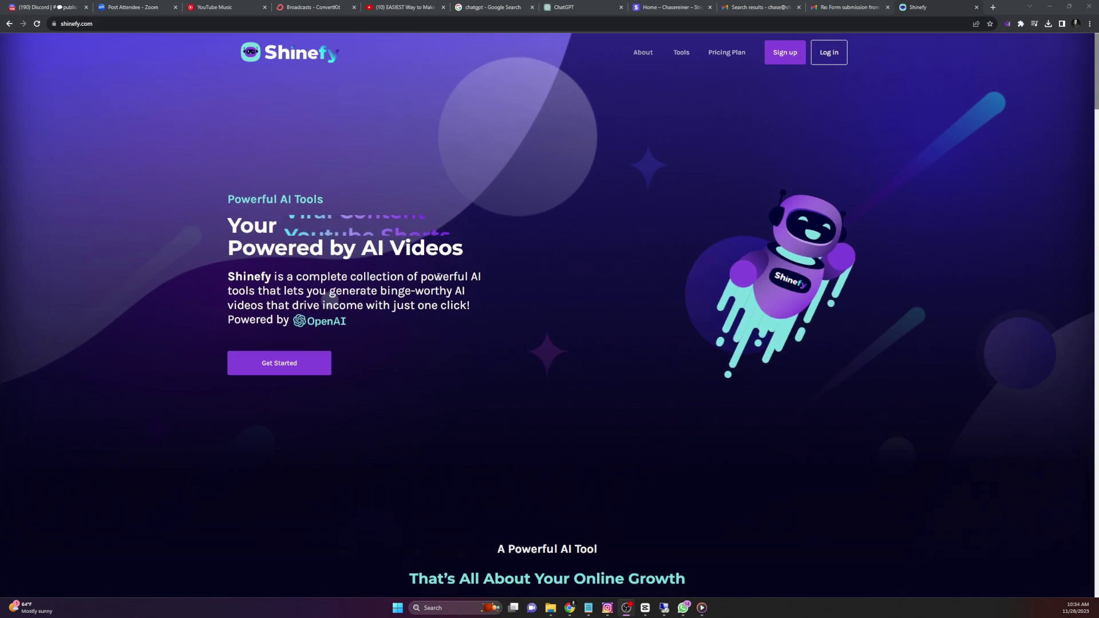
# Pick the $99 Take it Slow plan, then log in to the Shinefy app
pyautogui.scroll(-20, 504, 285)
pyautogui.scroll(-3, 483, 263)
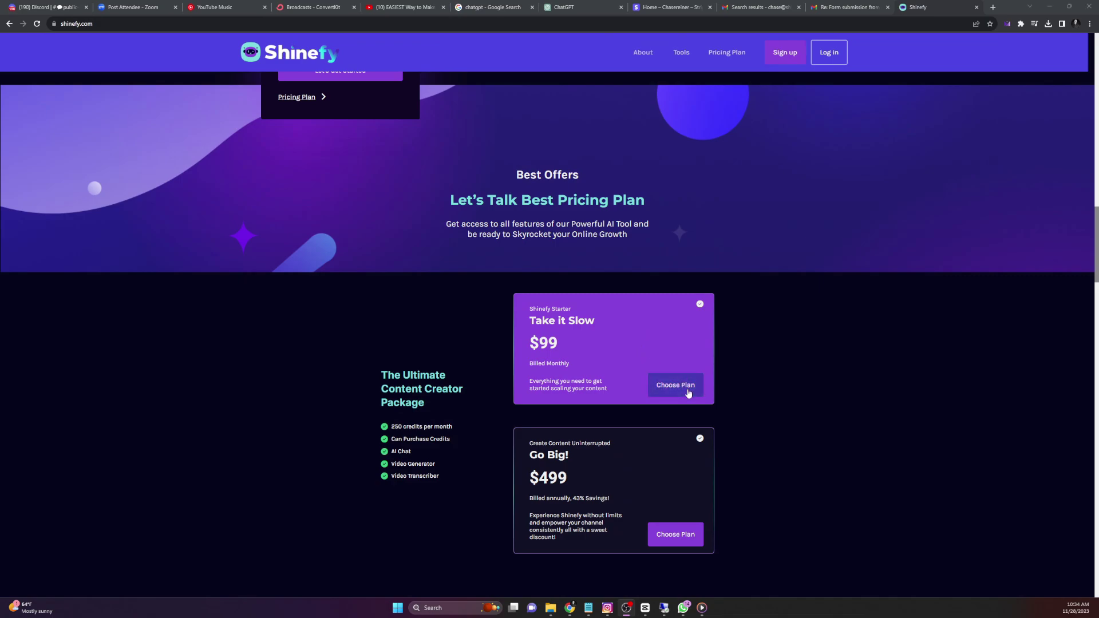
pyautogui.click(684, 389)
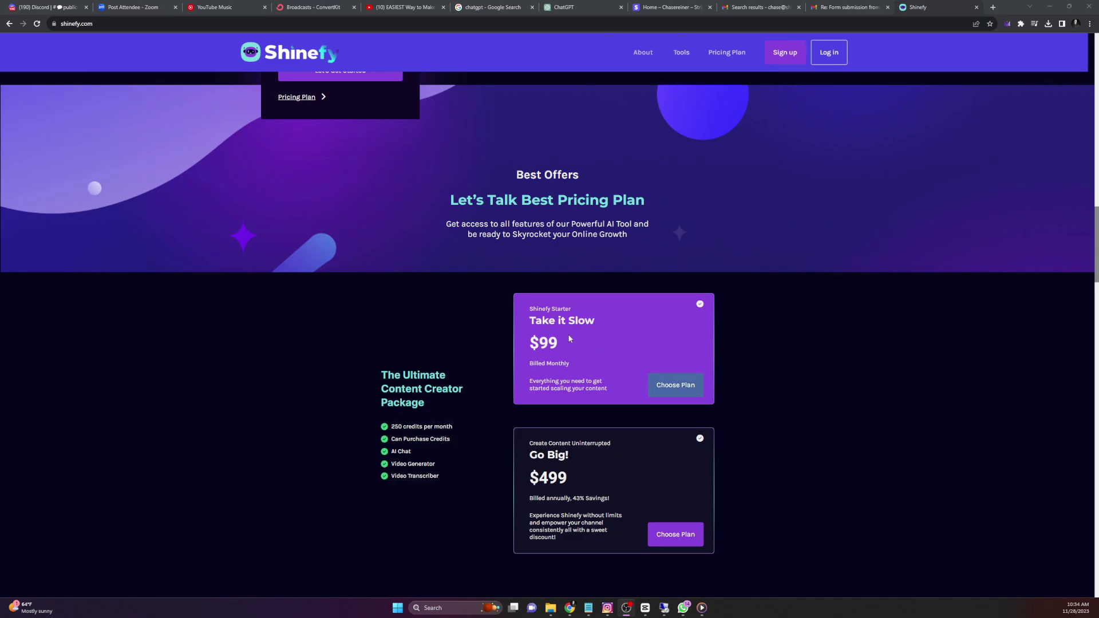
pyautogui.click(677, 388)
pyautogui.scroll(20, 626, 362)
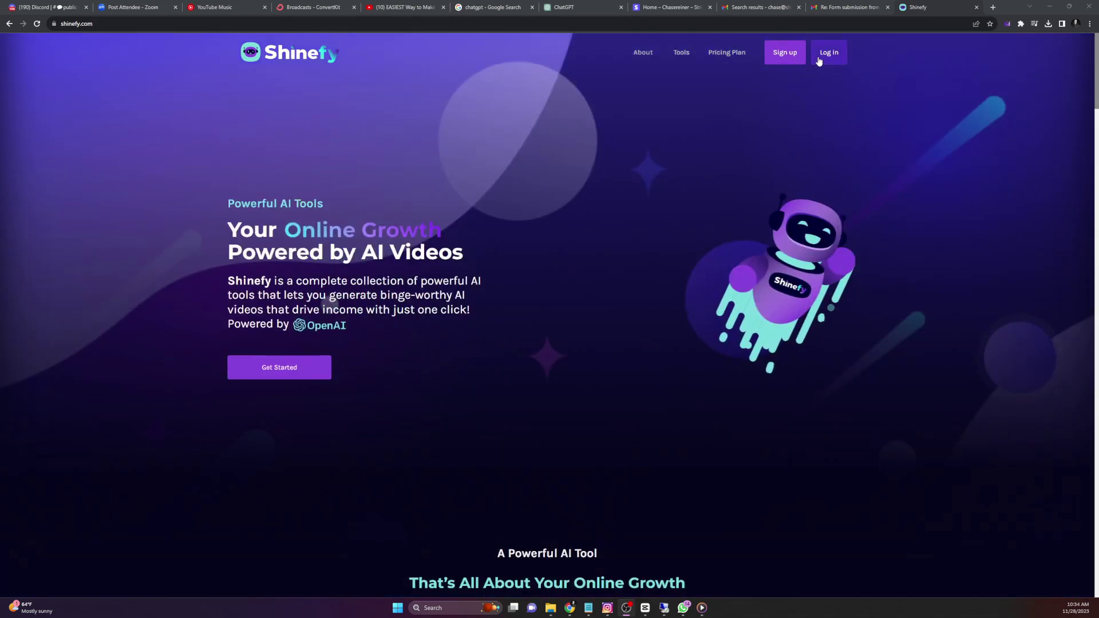
pyautogui.click(819, 57)
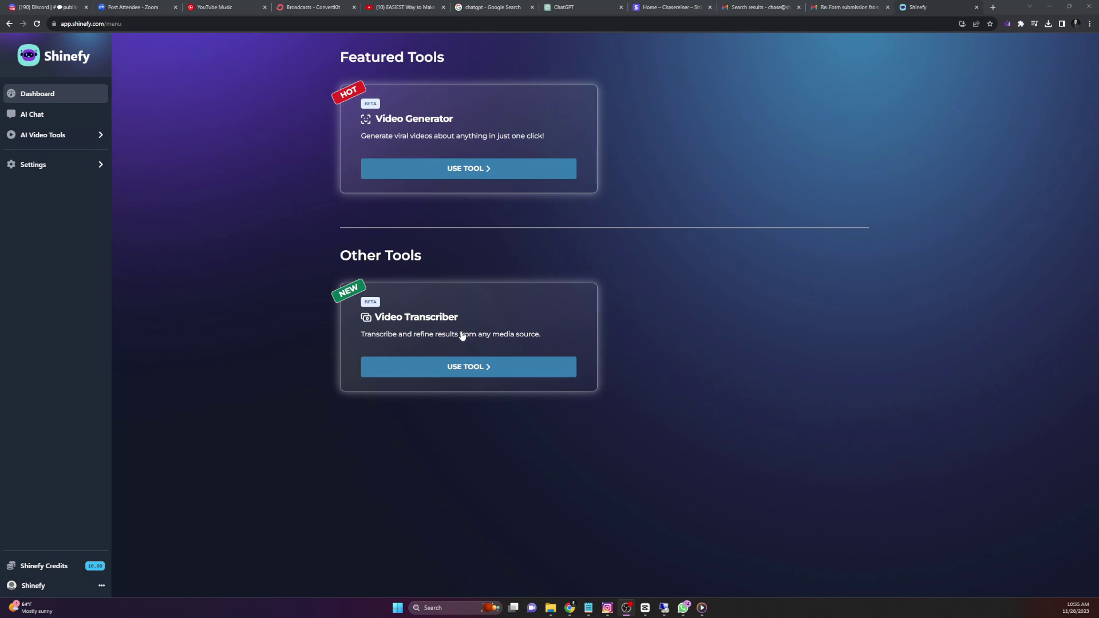
# Open the Video Generator under AI Video Tools, then switch to the Form submission email
pyautogui.click(78, 137)
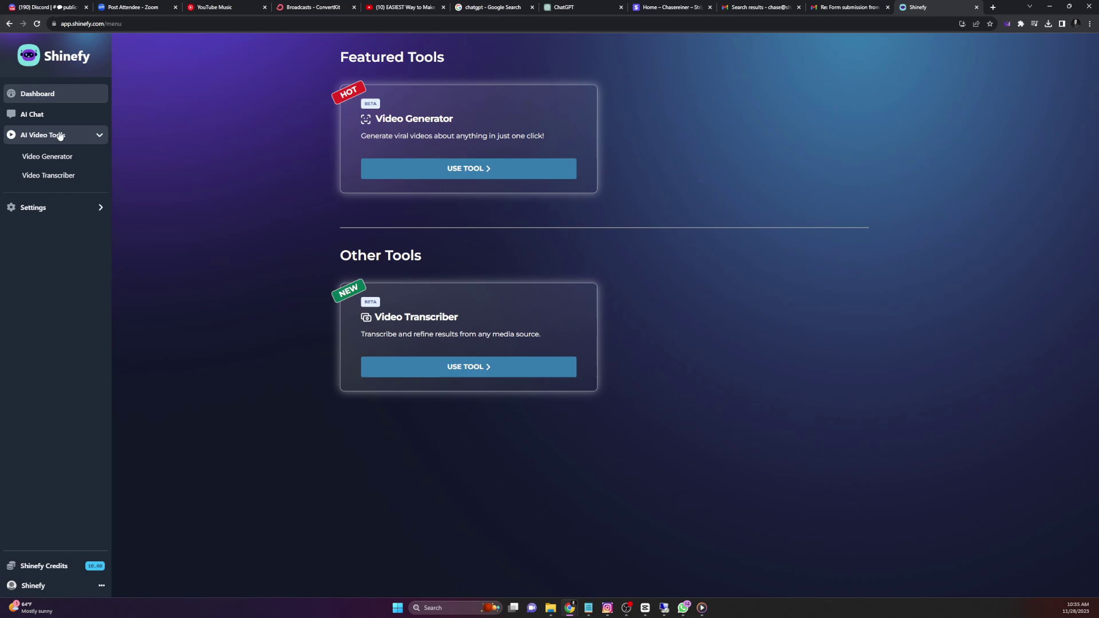
pyautogui.click(59, 159)
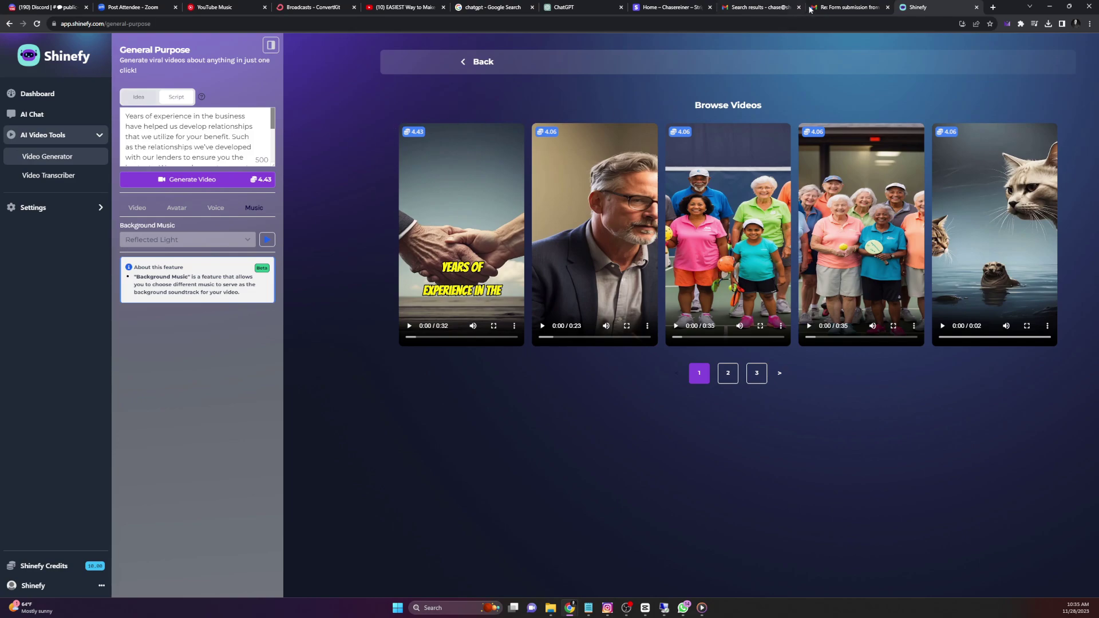
pyautogui.click(830, 7)
# Copy the acebeveragegroup.com address from the Ace Beverage Group website and return to Shinefy
pyautogui.click(788, 13)
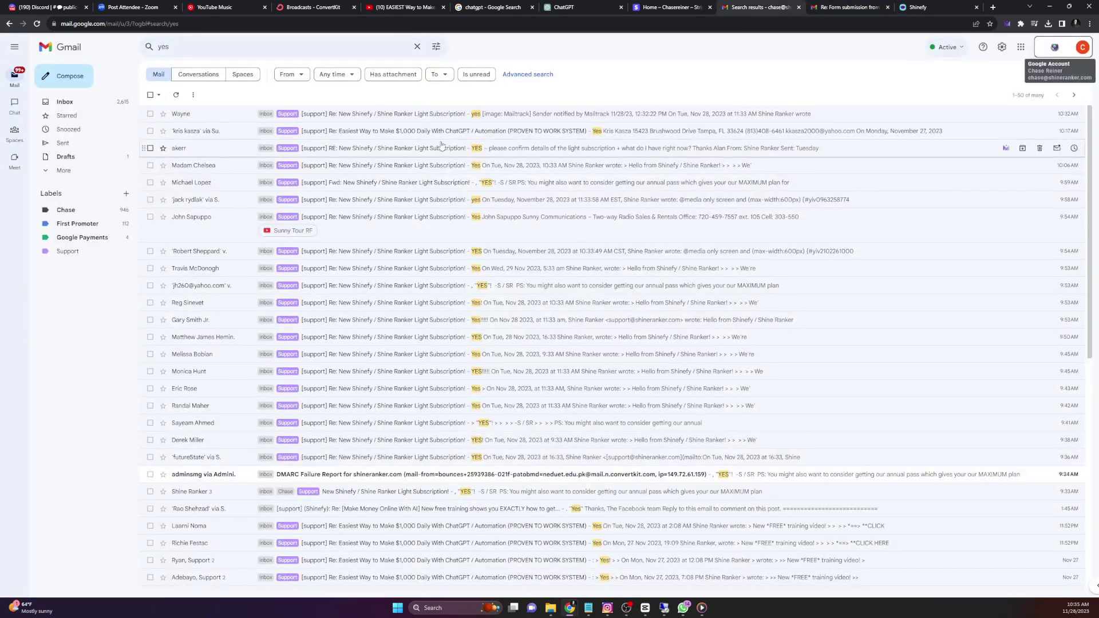
pyautogui.click(920, 8)
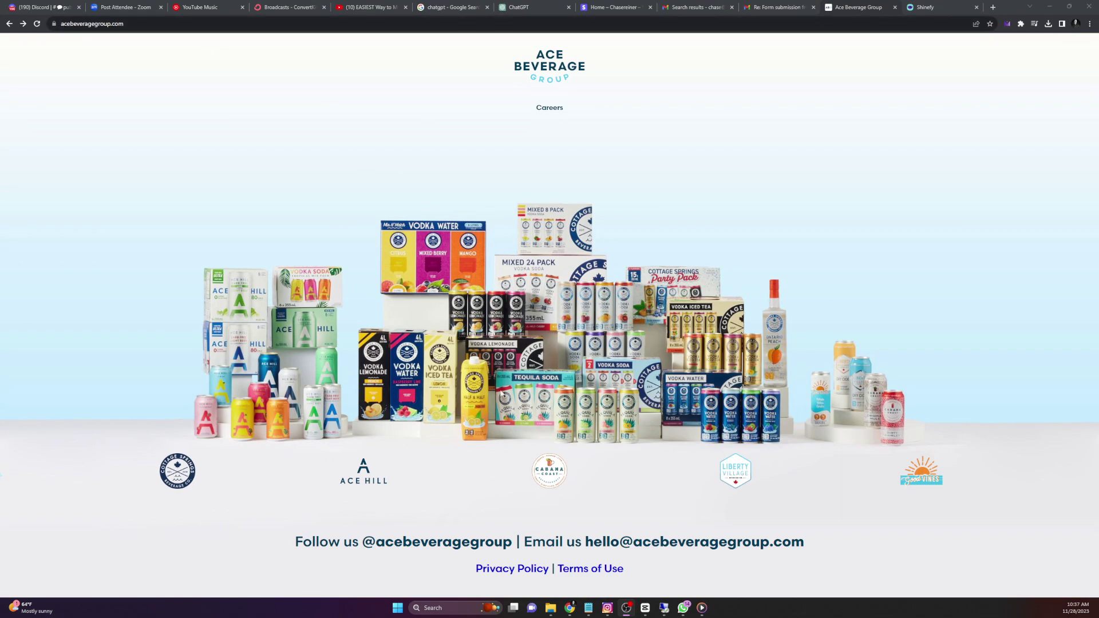
pyautogui.click(36, 30)
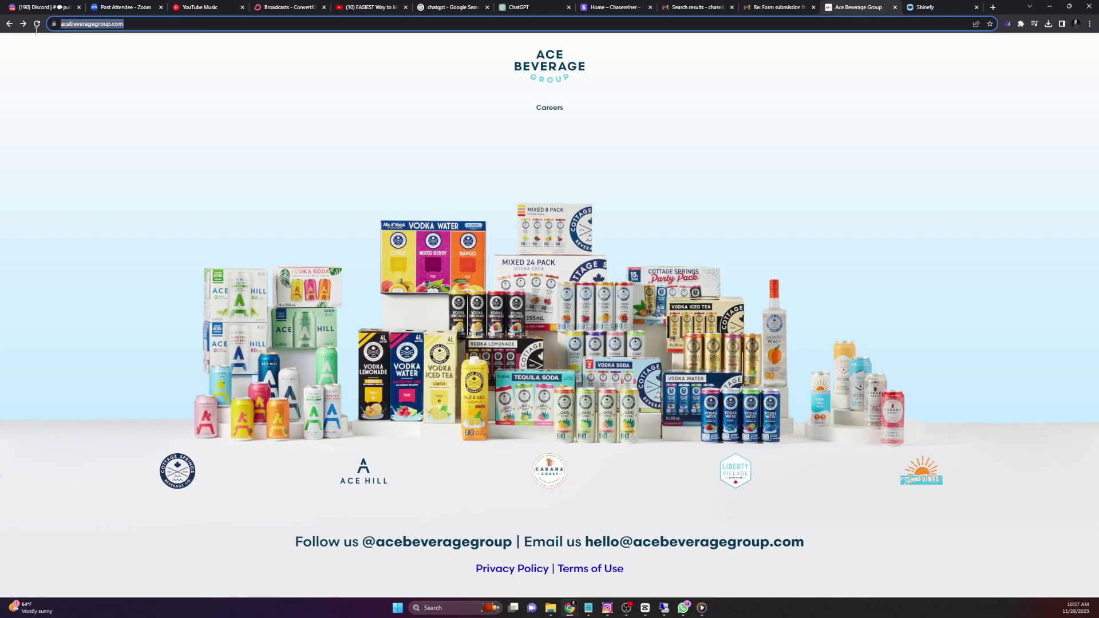
pyautogui.rightClick(113, 24)
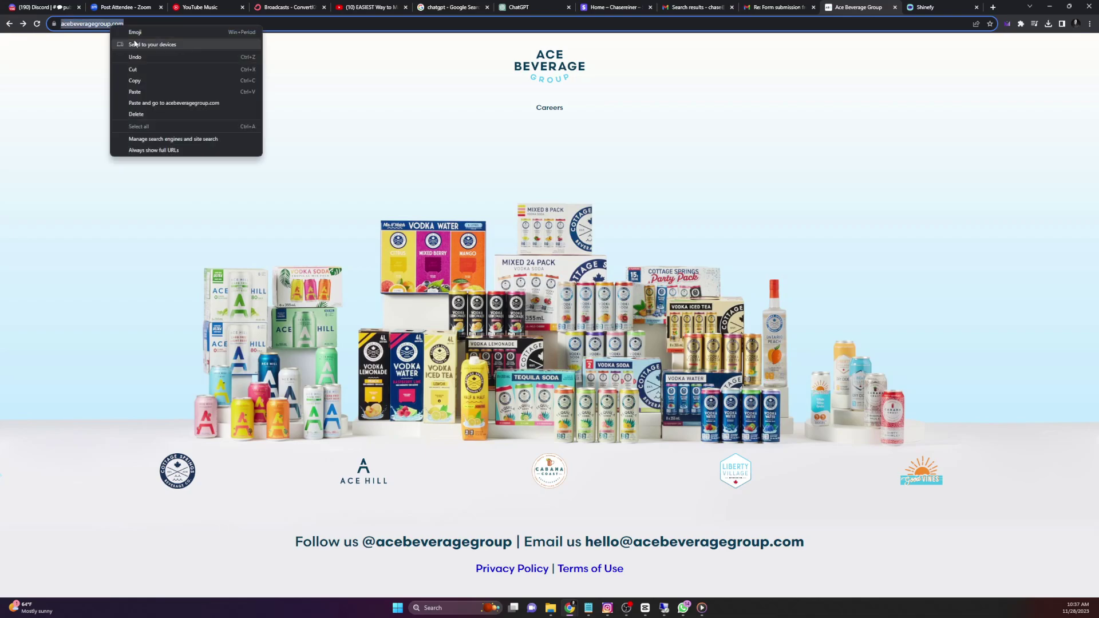
pyautogui.click(135, 81)
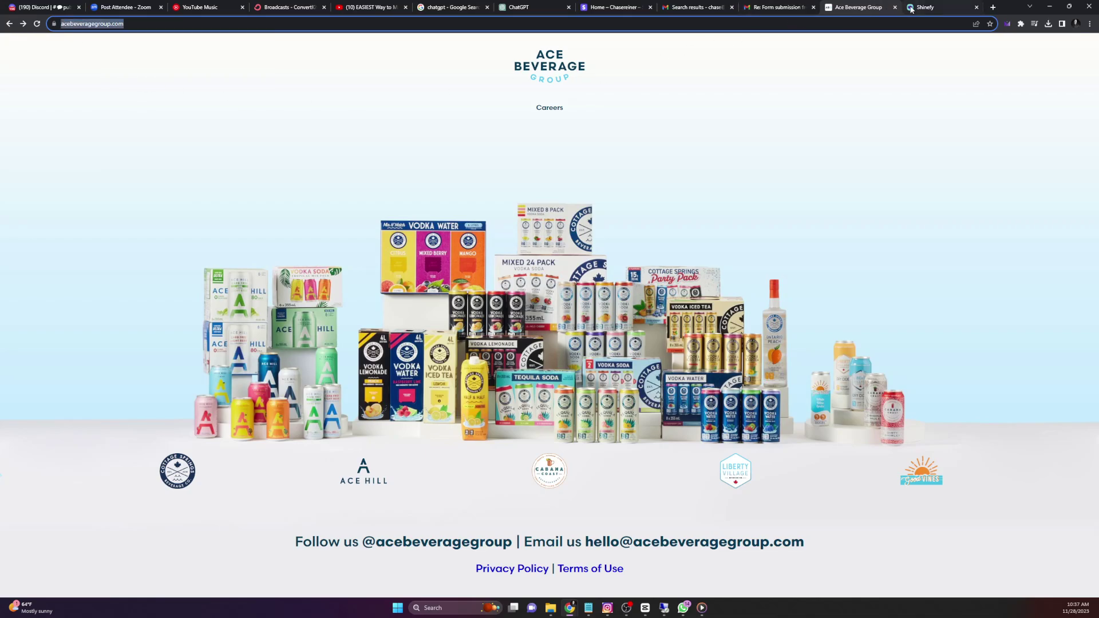
pyautogui.click(924, 7)
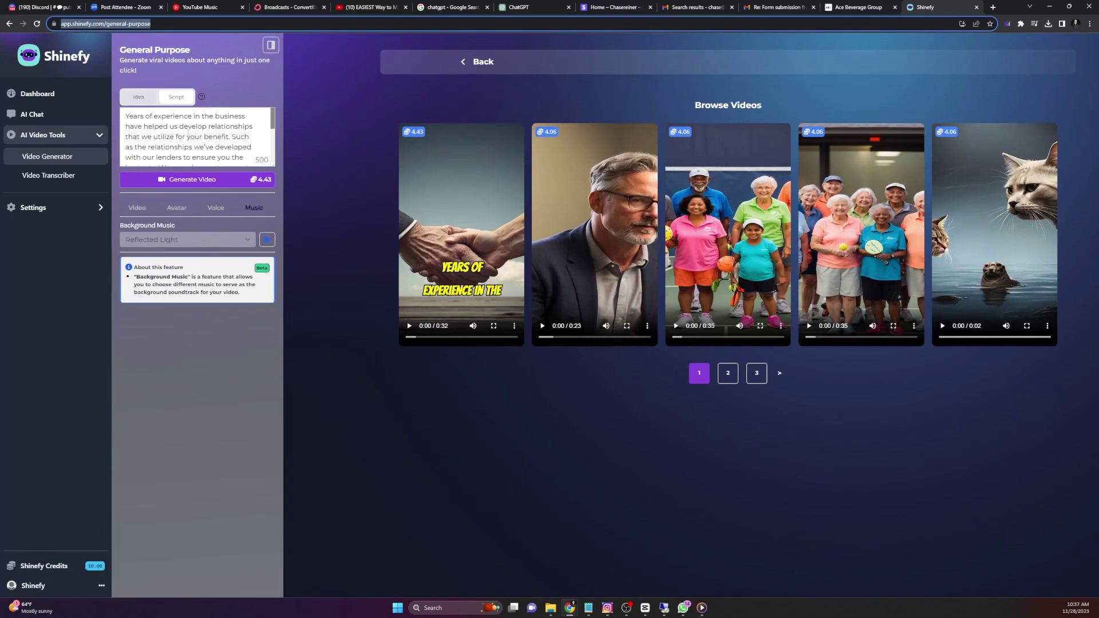
# Replace the old skillfullyaware.com idea with the pasted address, trimmed down to acebeveragegroup.com
pyautogui.scroll(-3, 221, 131)
pyautogui.scroll(3, 221, 132)
pyautogui.click(138, 97)
pyautogui.moveTo(216, 123); pyautogui.dragTo(126, 116)
pyautogui.hotkey('ctrl', 'v')
pyautogui.press('BackSpace')
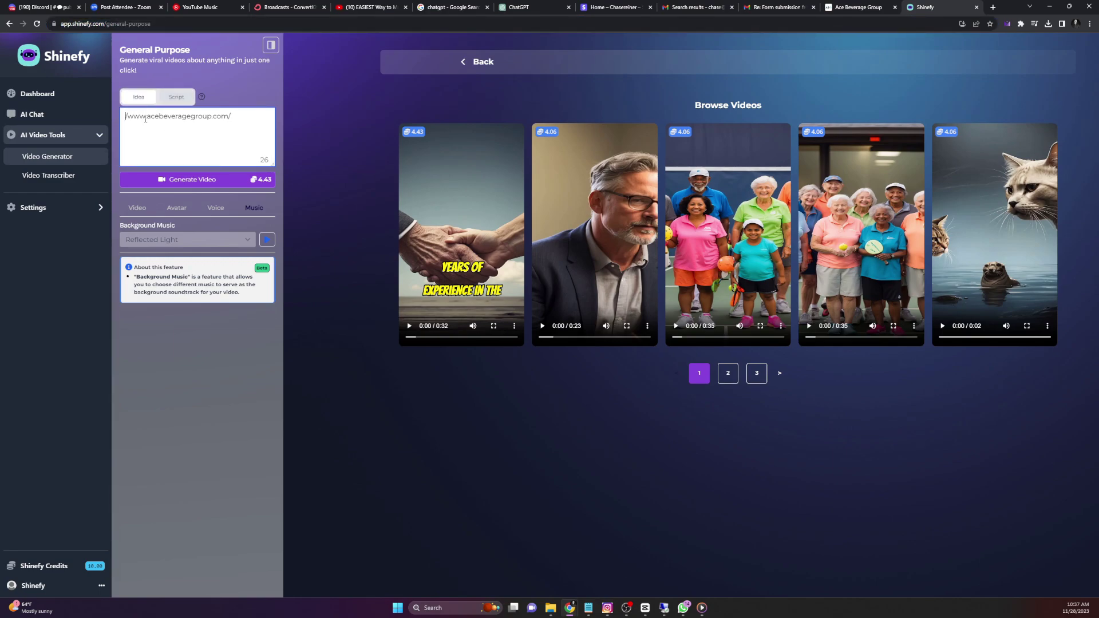
pyautogui.press('Delete')
pyautogui.moveTo(143, 116); pyautogui.dragTo(126, 116)
pyautogui.press('BackSpace')
pyautogui.press('End')
pyautogui.press('BackSpace')
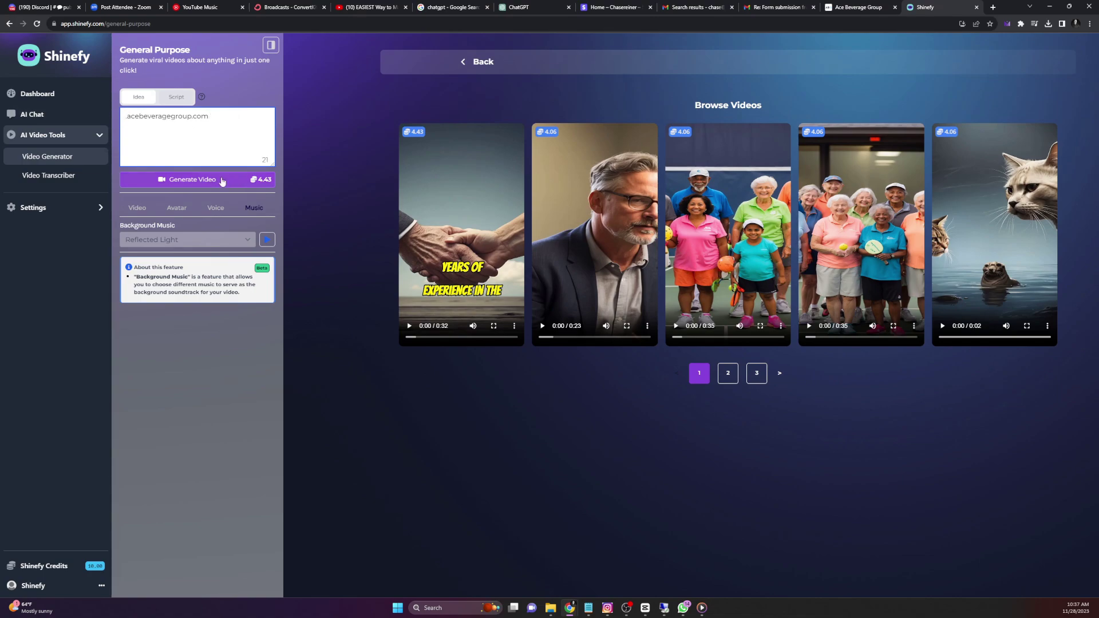
# Queue three video generations from acebeveragegroup.com, removing a stray leading dot along the way
pyautogui.click(220, 179)
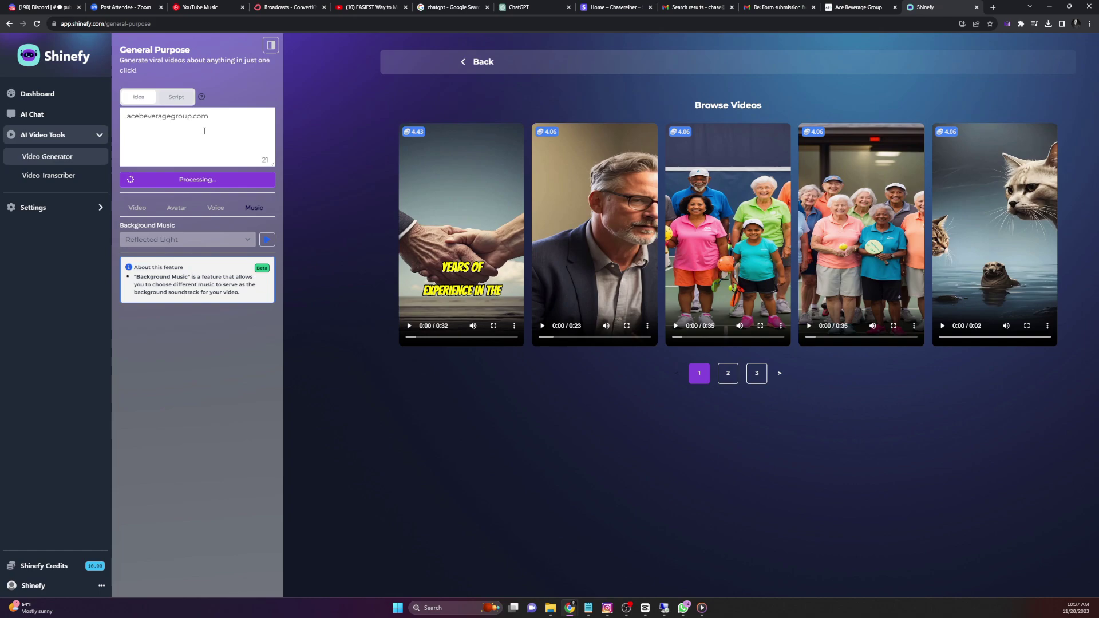
pyautogui.click(128, 117)
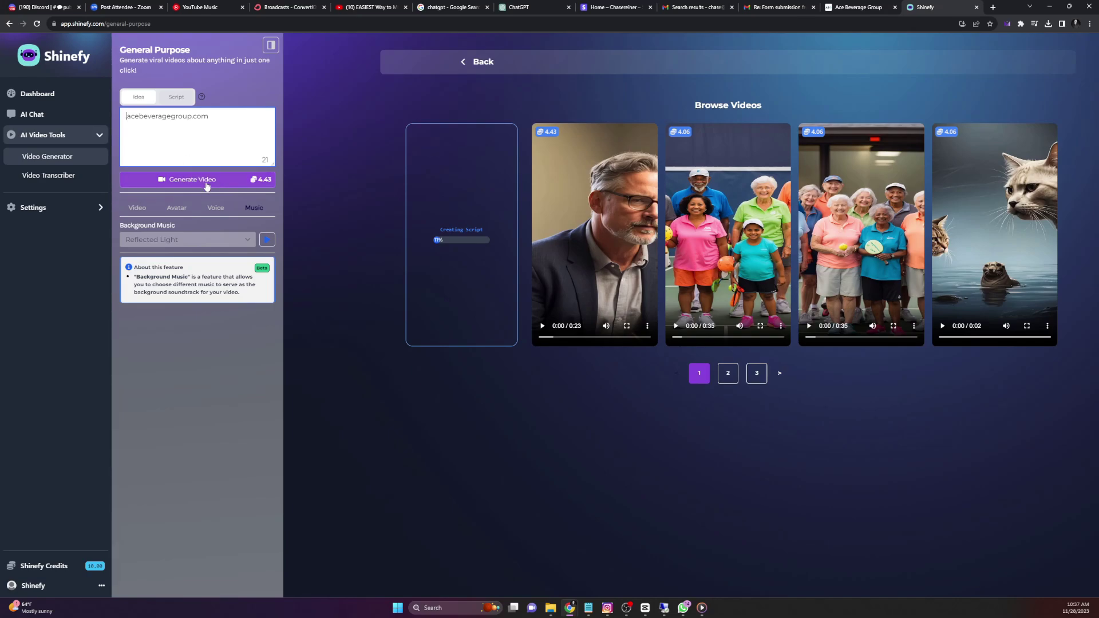
pyautogui.press('BackSpace')
pyautogui.click(214, 182)
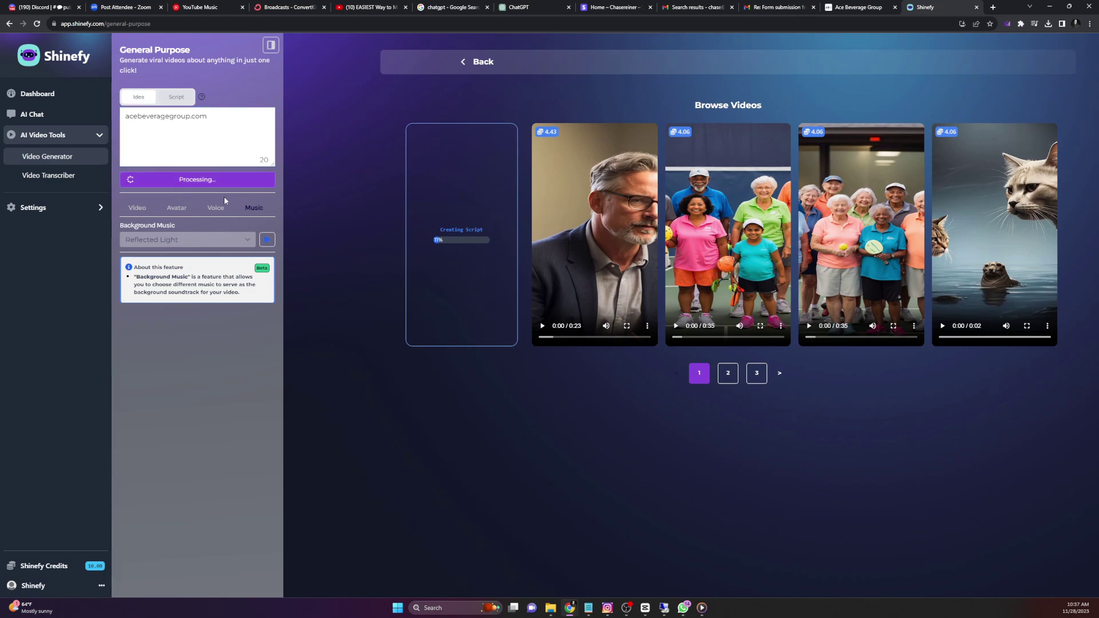
pyautogui.click(215, 181)
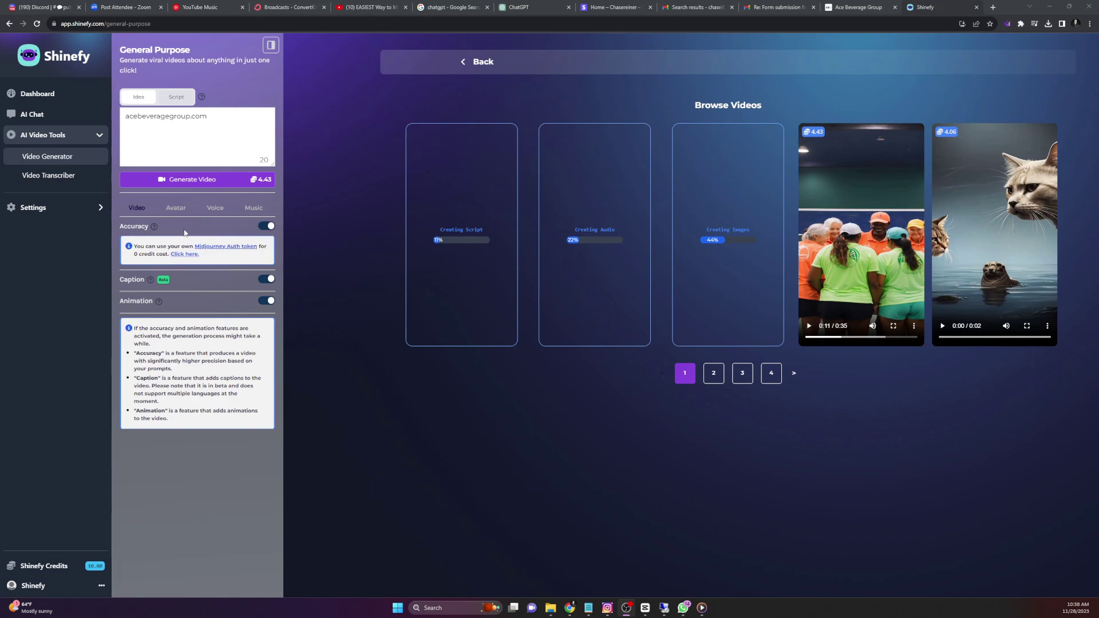
# Toggle Accuracy off and back on while scrubbing through the pickleball sample video
pyautogui.moveTo(153, 229)
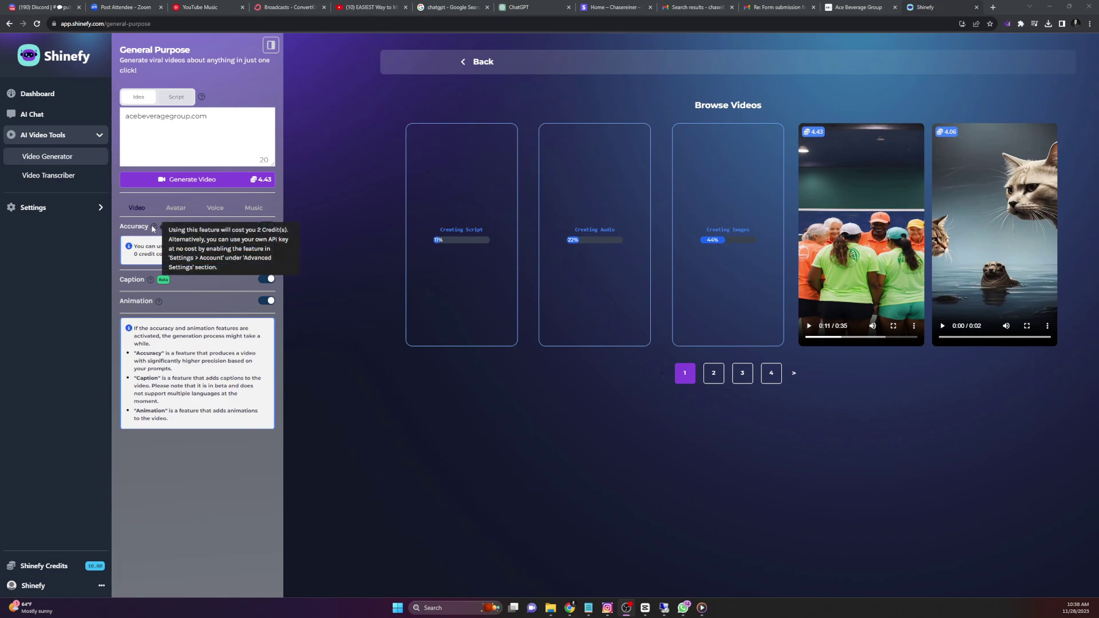
pyautogui.moveTo(858, 291)
pyautogui.moveTo(833, 337)
pyautogui.mouseDown()
pyautogui.moveTo(890, 339)
pyautogui.moveTo(854, 337)
pyautogui.mouseUp()
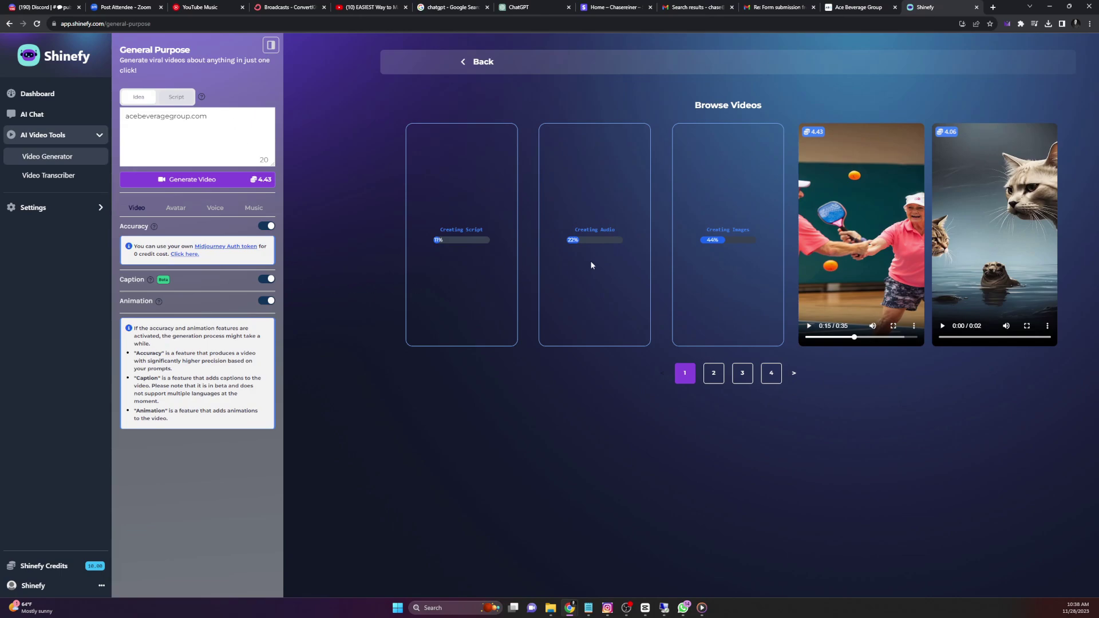
pyautogui.click(268, 229)
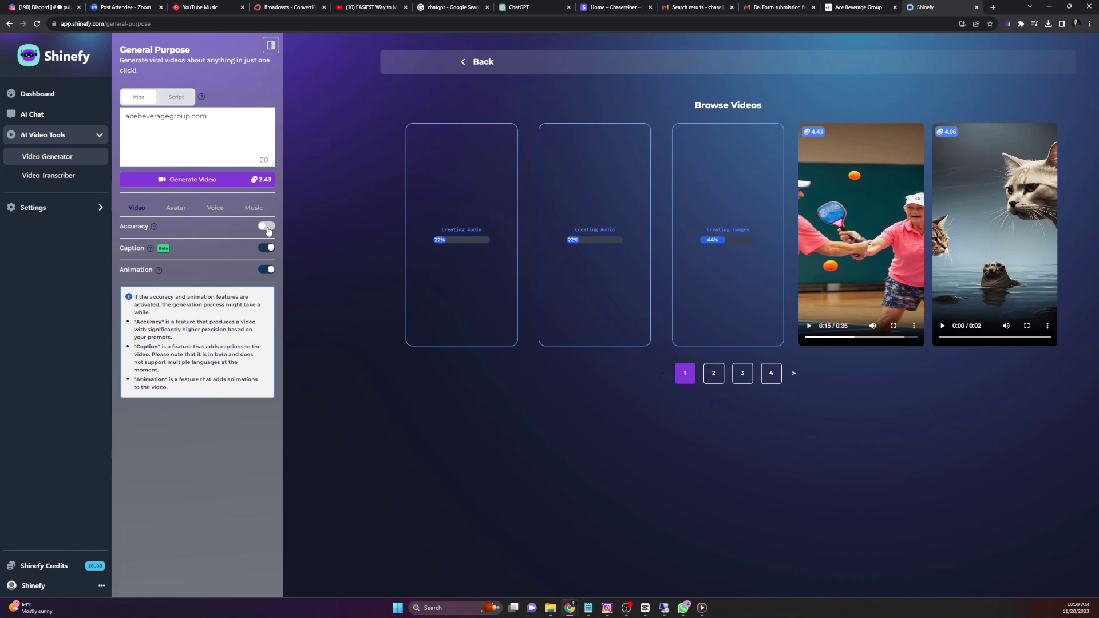
pyautogui.click(268, 228)
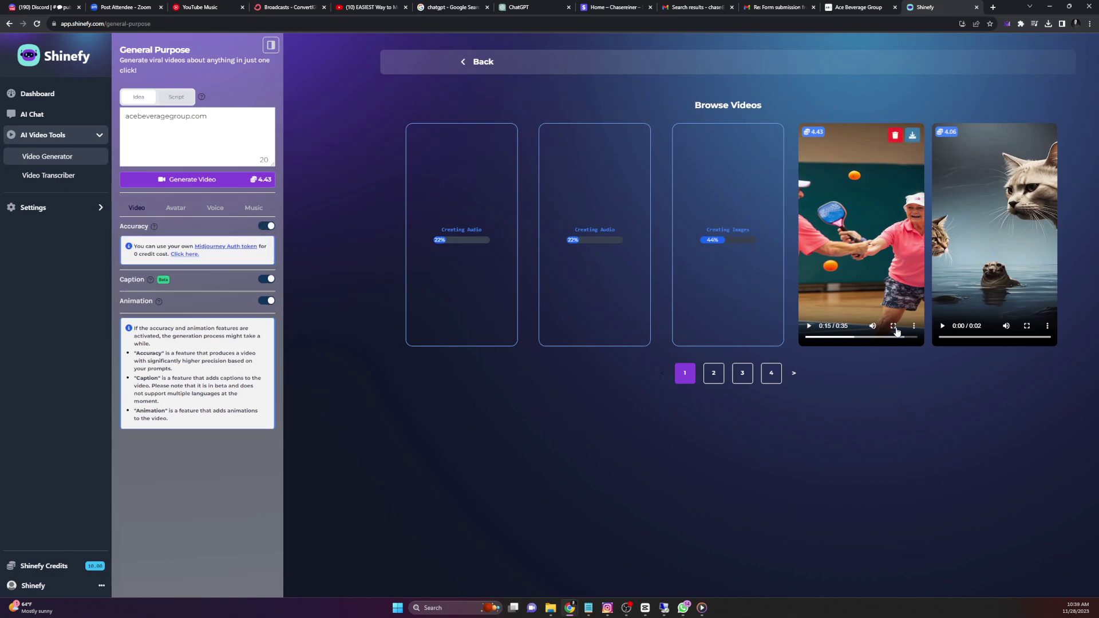
pyautogui.click(829, 337)
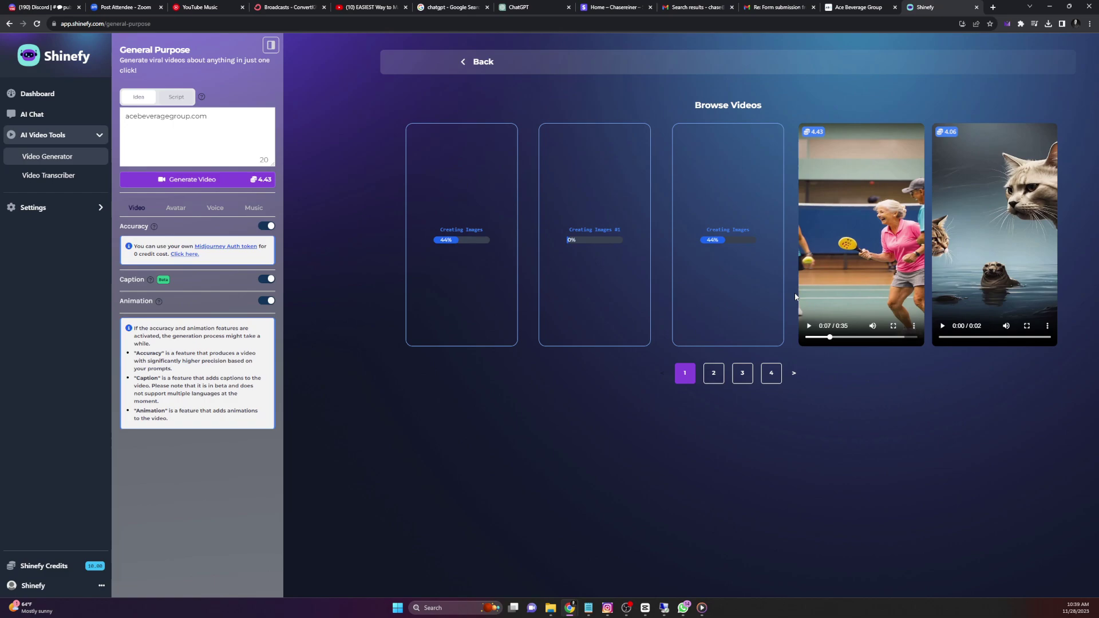
pyautogui.moveTo(839, 338); pyautogui.dragTo(868, 338)
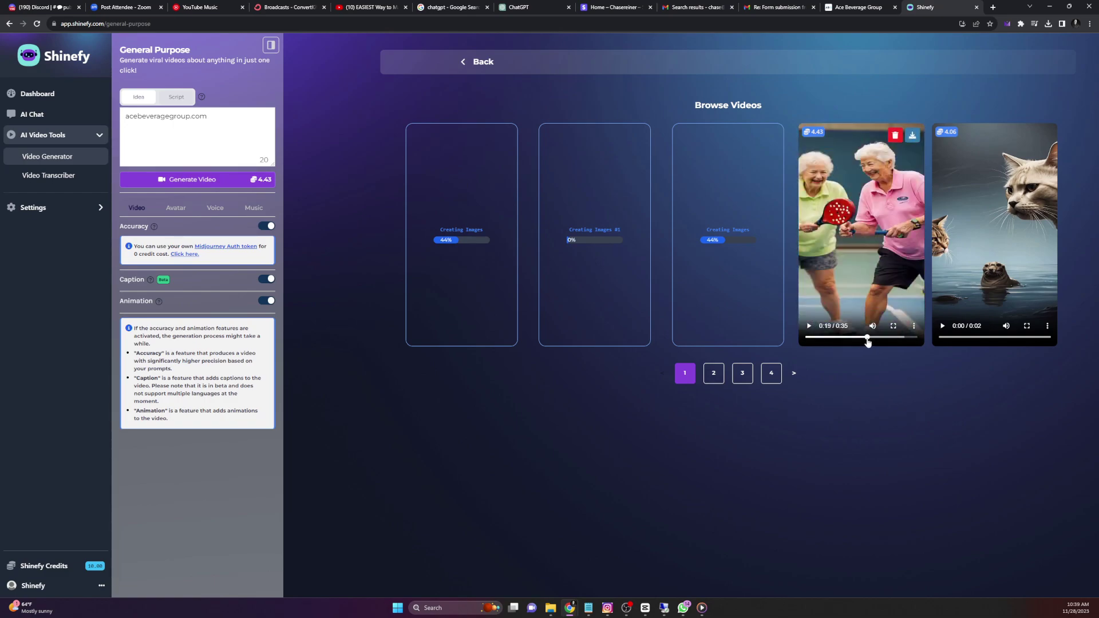
# Review the Avatar and Voice settings, keeping the Dave-british-essex voice and language option off
pyautogui.click(175, 209)
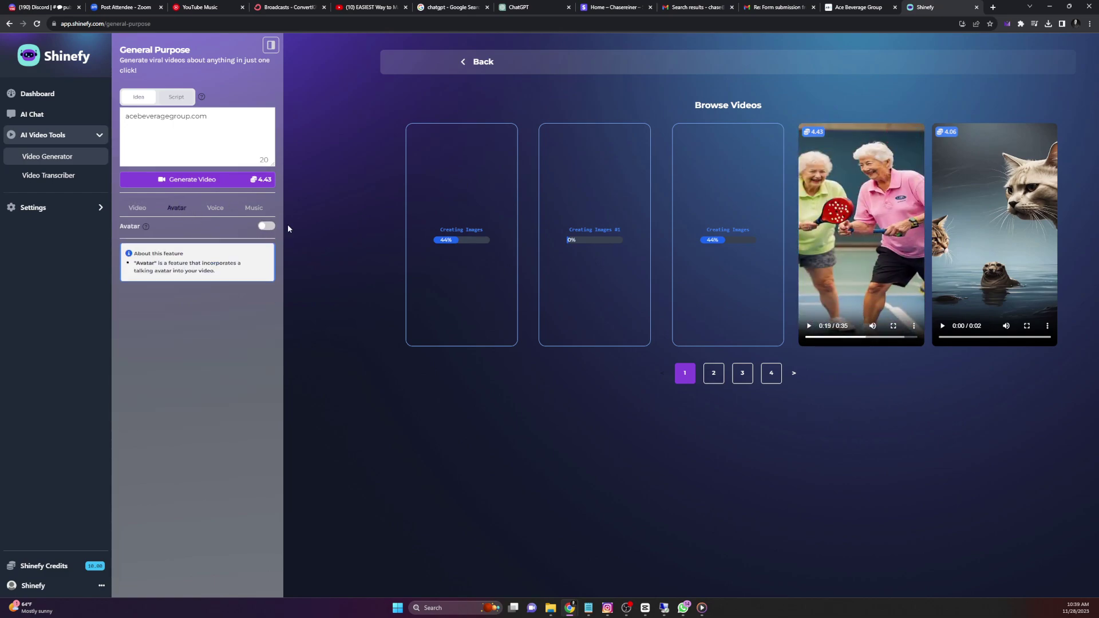
pyautogui.click(215, 208)
pyautogui.click(183, 292)
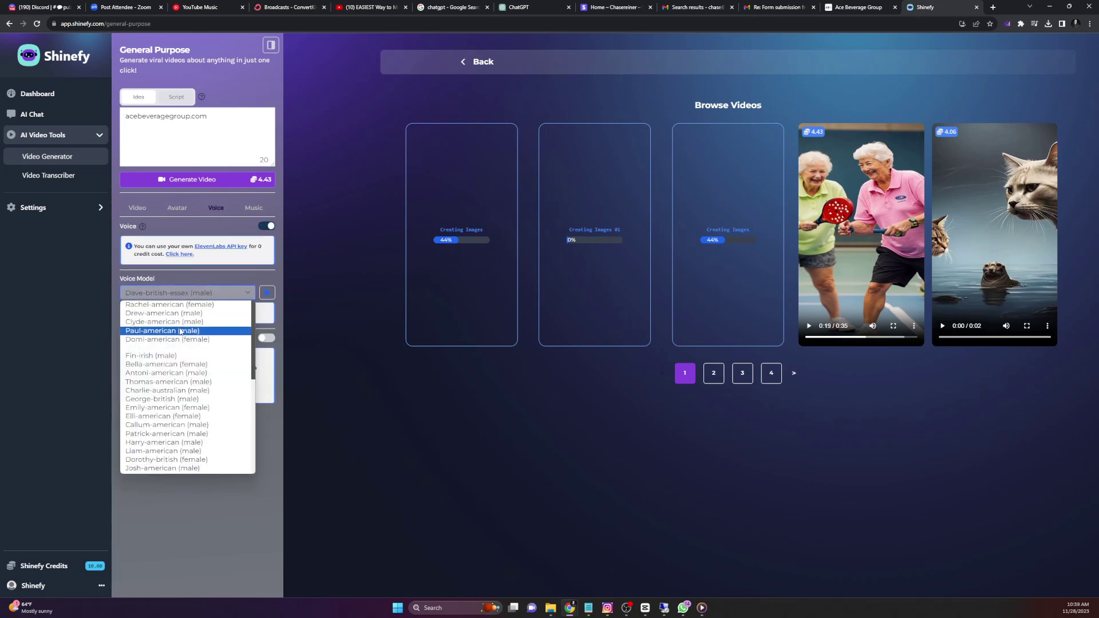
pyautogui.scroll(-8, 181, 399)
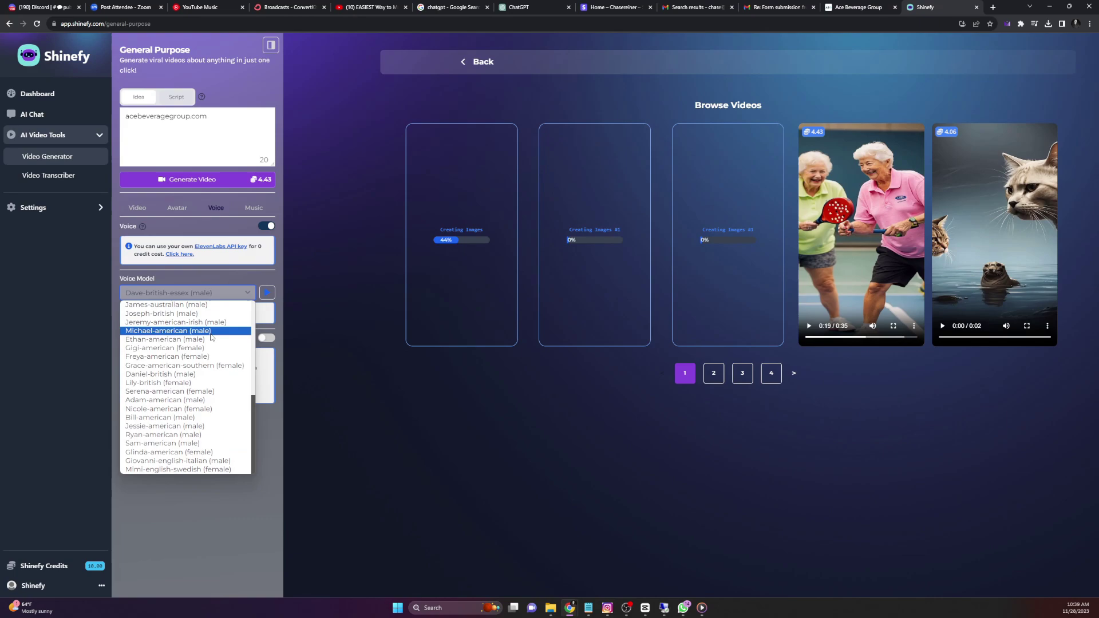
pyautogui.click(223, 510)
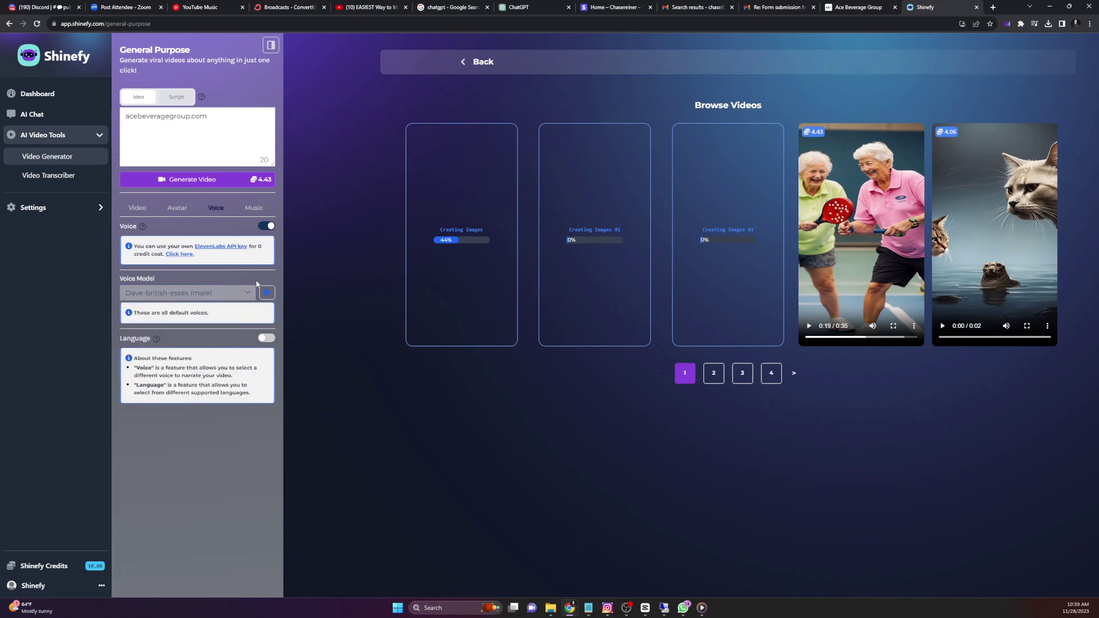
pyautogui.click(267, 338)
pyautogui.click(266, 340)
# Keep Reflected Light as the background music and play its preview
pyautogui.click(248, 208)
pyautogui.click(189, 239)
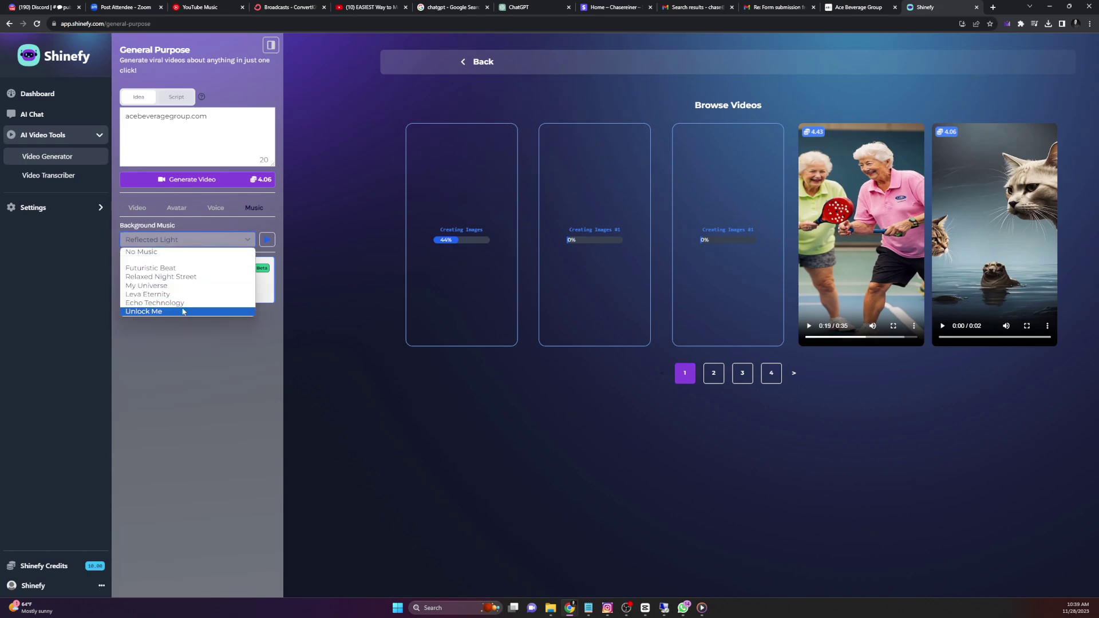
pyautogui.click(211, 375)
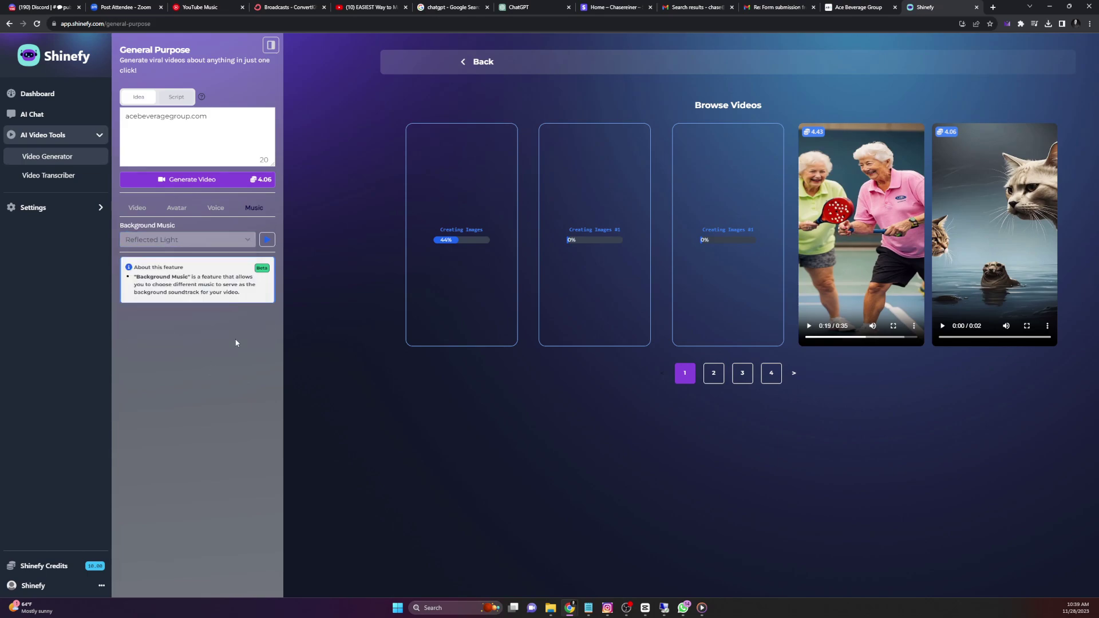
pyautogui.click(269, 243)
pyautogui.click(269, 241)
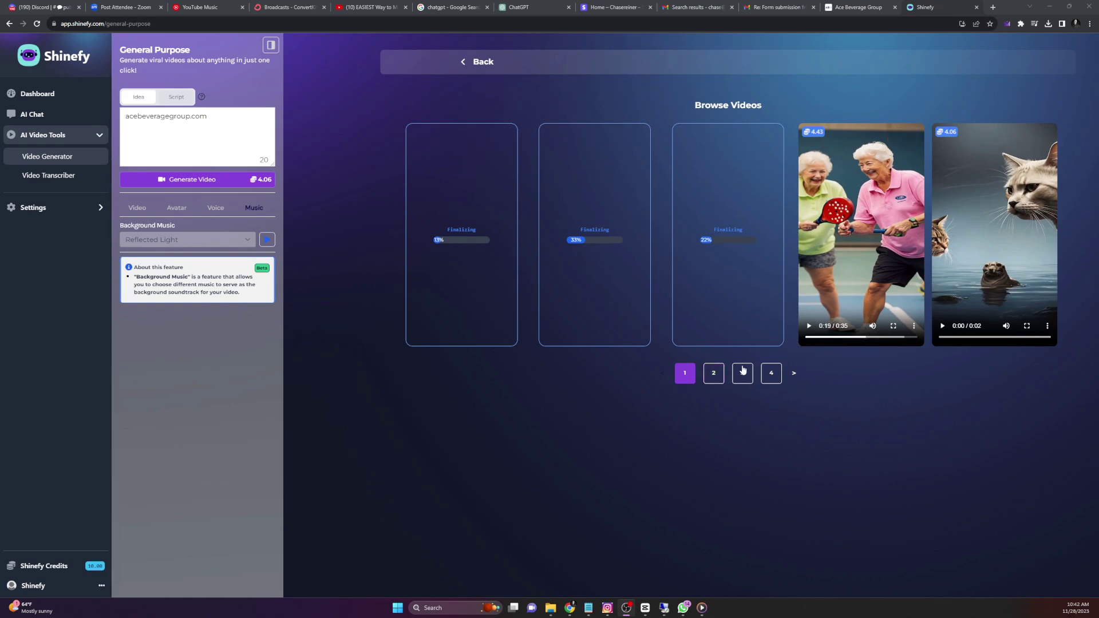
pyautogui.click(829, 338)
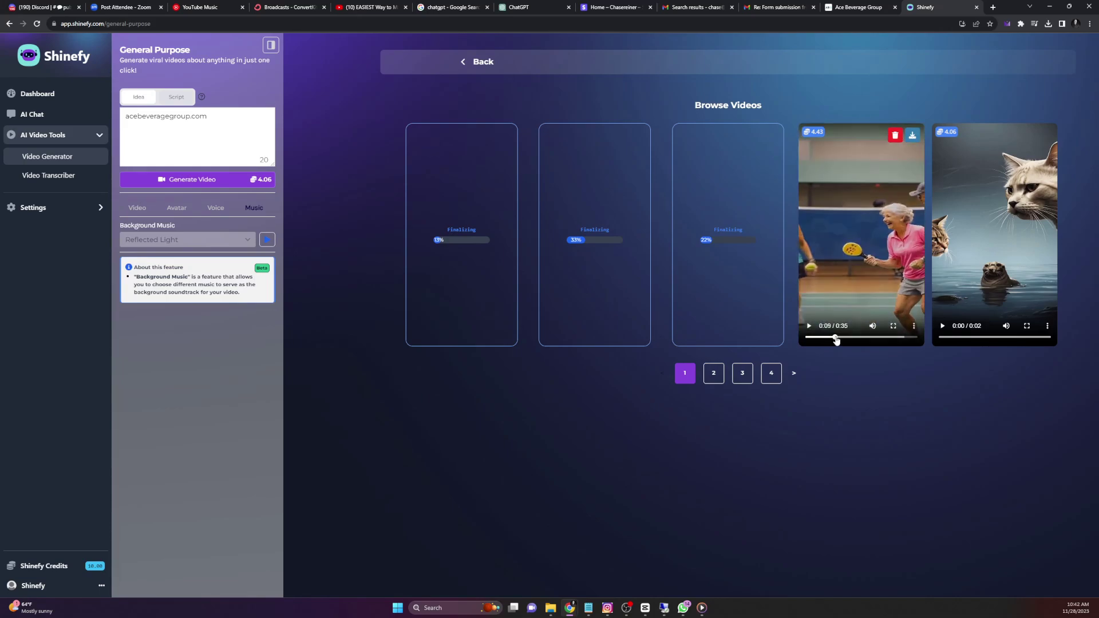
pyautogui.moveTo(840, 339); pyautogui.dragTo(881, 339)
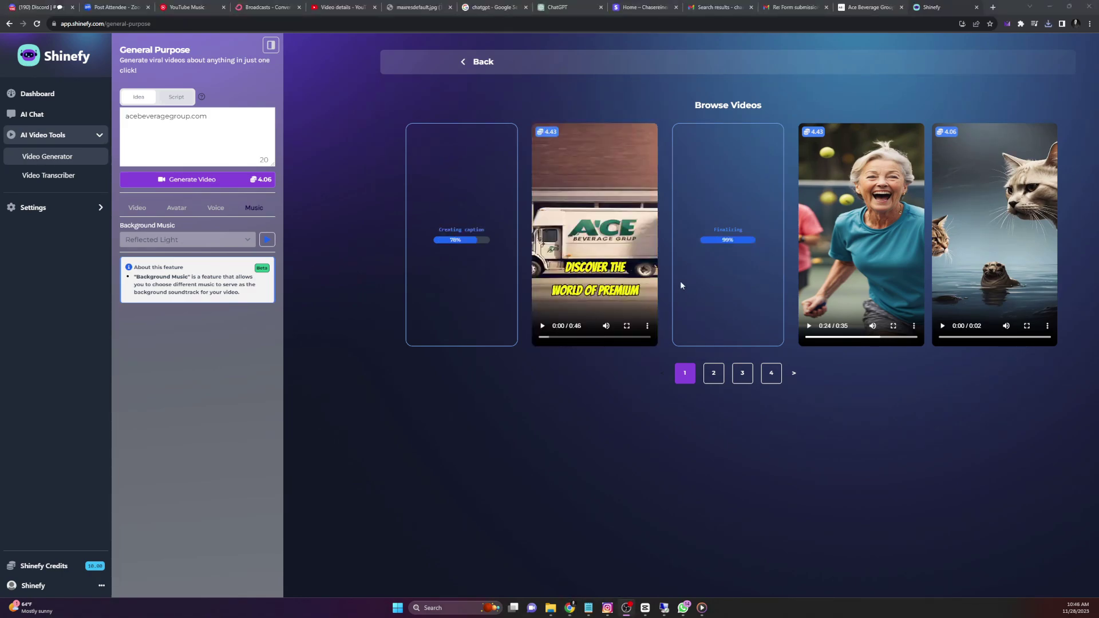
# Download the finished promo as shineranker-video (7).mp4 and go to the Gmail reply thread
pyautogui.moveTo(626, 205)
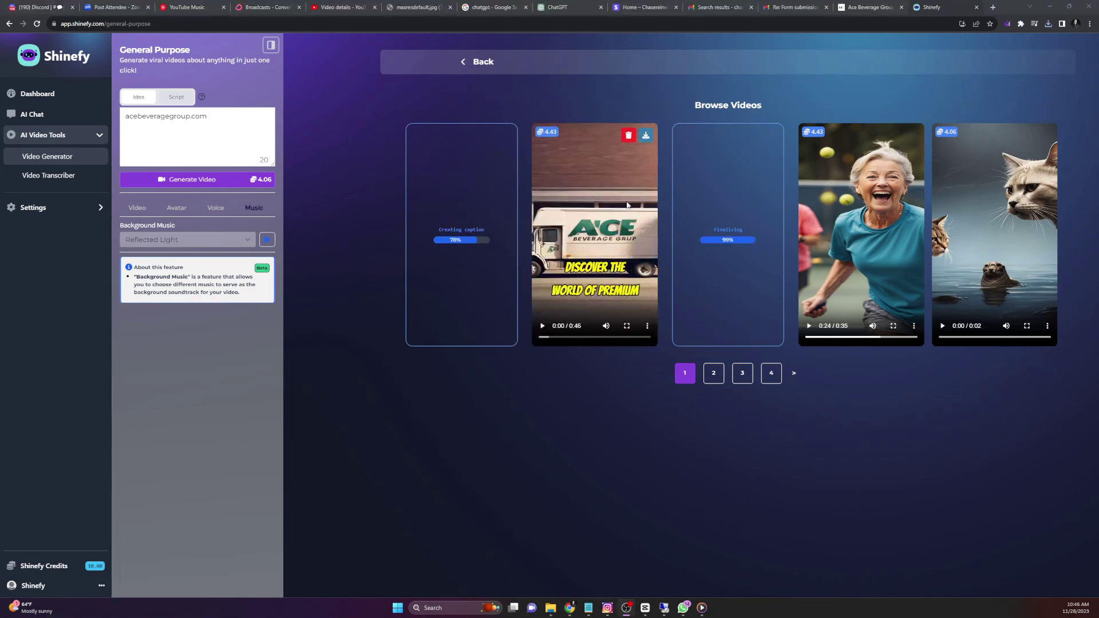
pyautogui.click(647, 137)
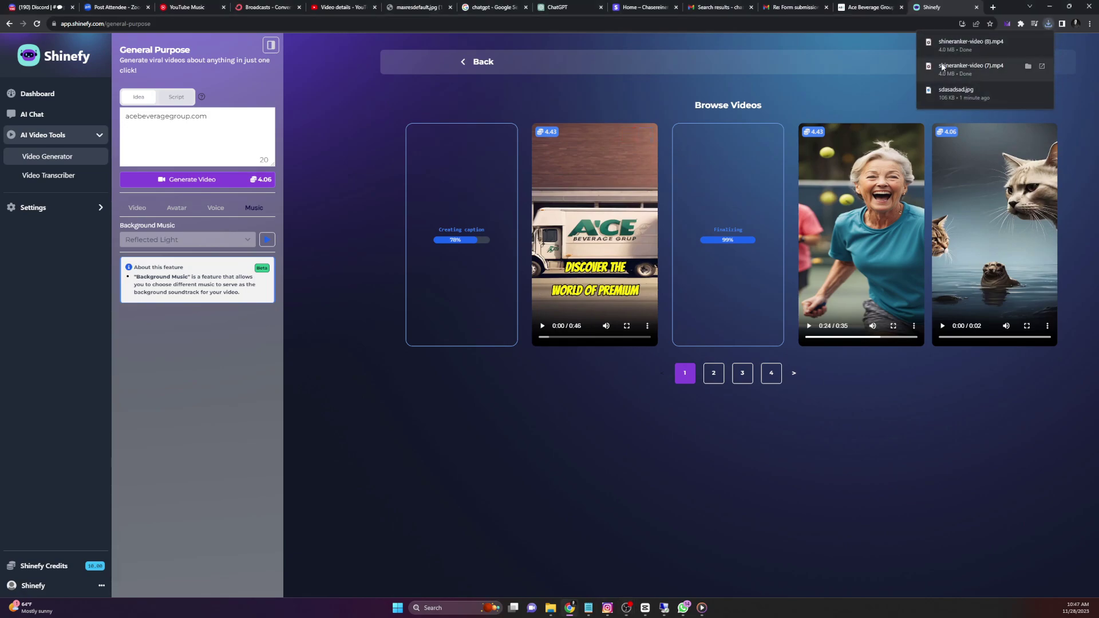
pyautogui.click(793, 10)
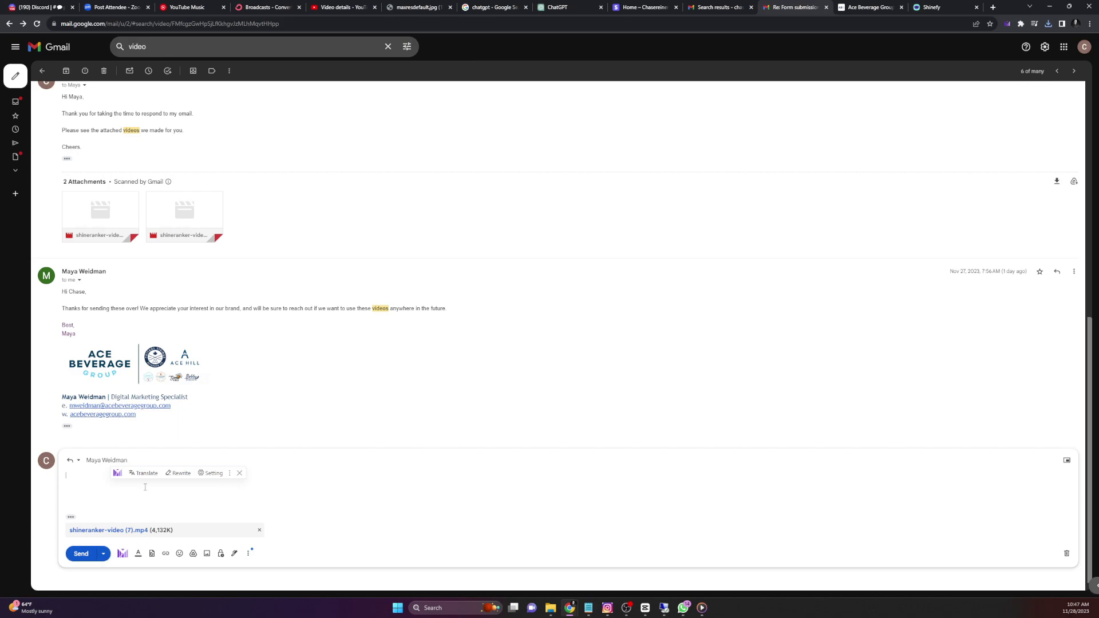
# Drag shineranker-video (7).mp4 from the Downloads folder into the Gmail reply draft
pyautogui.click(550, 608)
pyautogui.moveTo(486, 319); pyautogui.dragTo(241, 503)
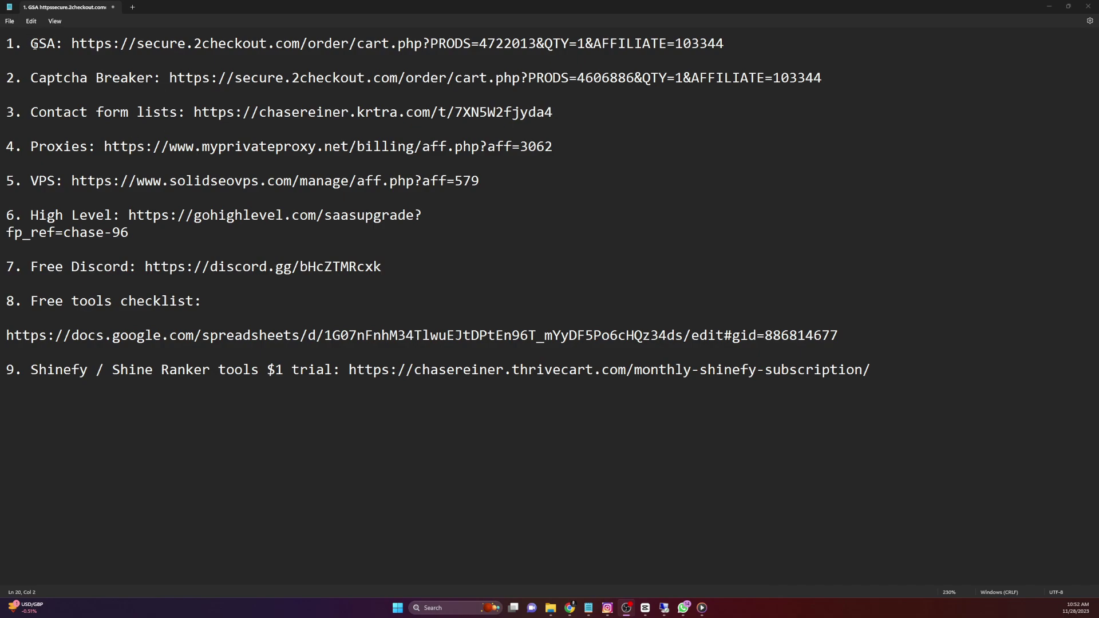
# Highlight the Shinefy $1 trial link and the Free Discord invite in the Notepad list
pyautogui.moveTo(265, 369); pyautogui.dragTo(422, 370)
pyautogui.click(422, 370)
pyautogui.moveTo(881, 370); pyautogui.dragTo(355, 370)
pyautogui.click(356, 370)
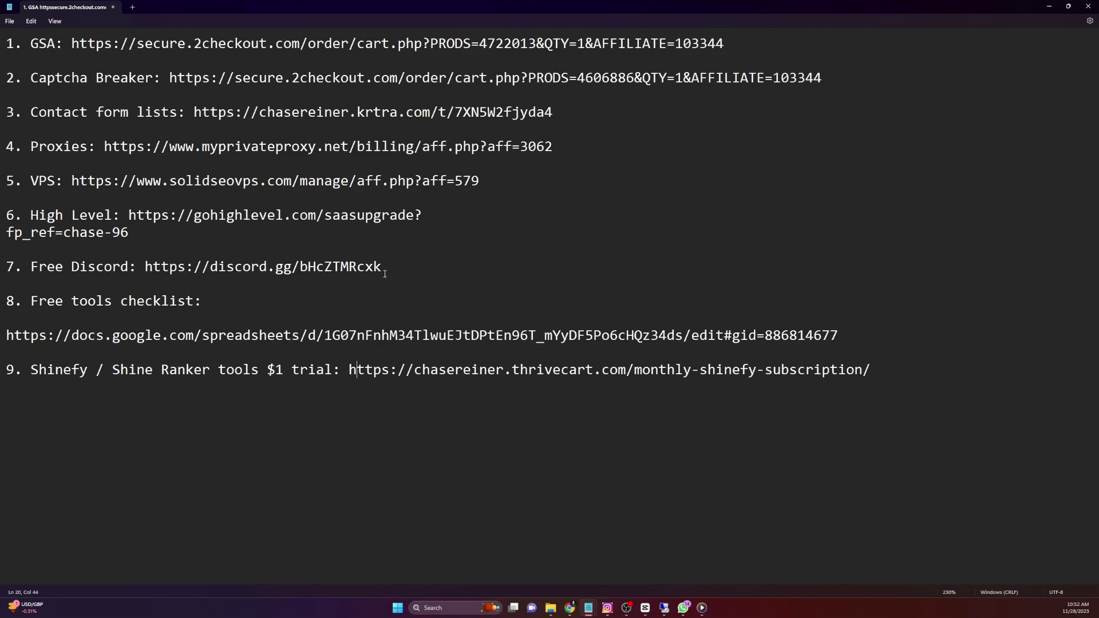
pyautogui.moveTo(385, 269); pyautogui.dragTo(145, 272)
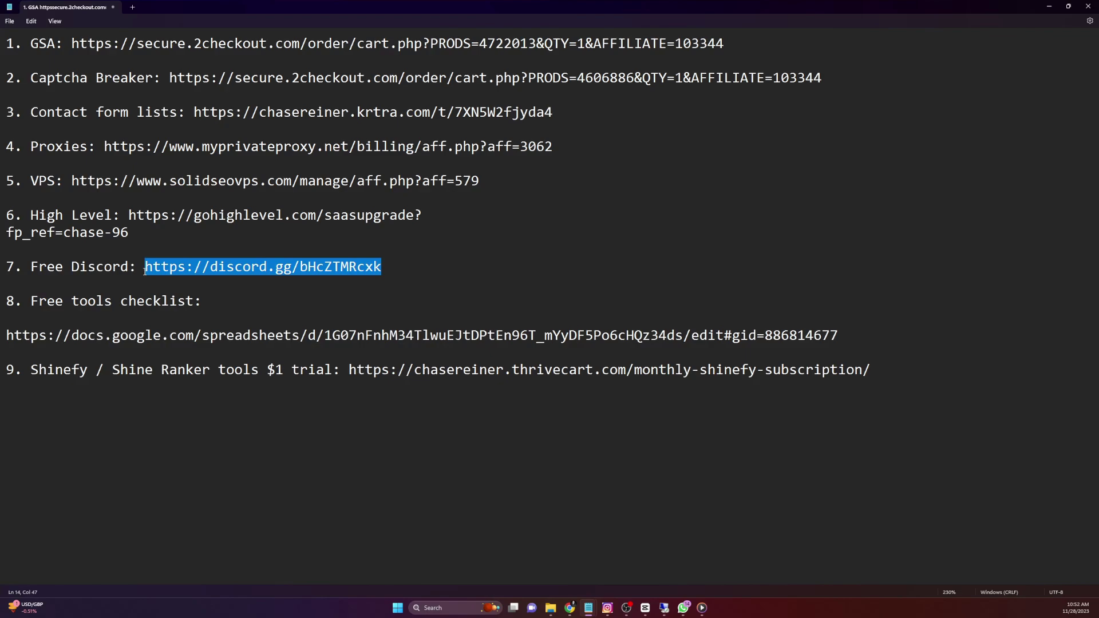
pyautogui.click(413, 270)
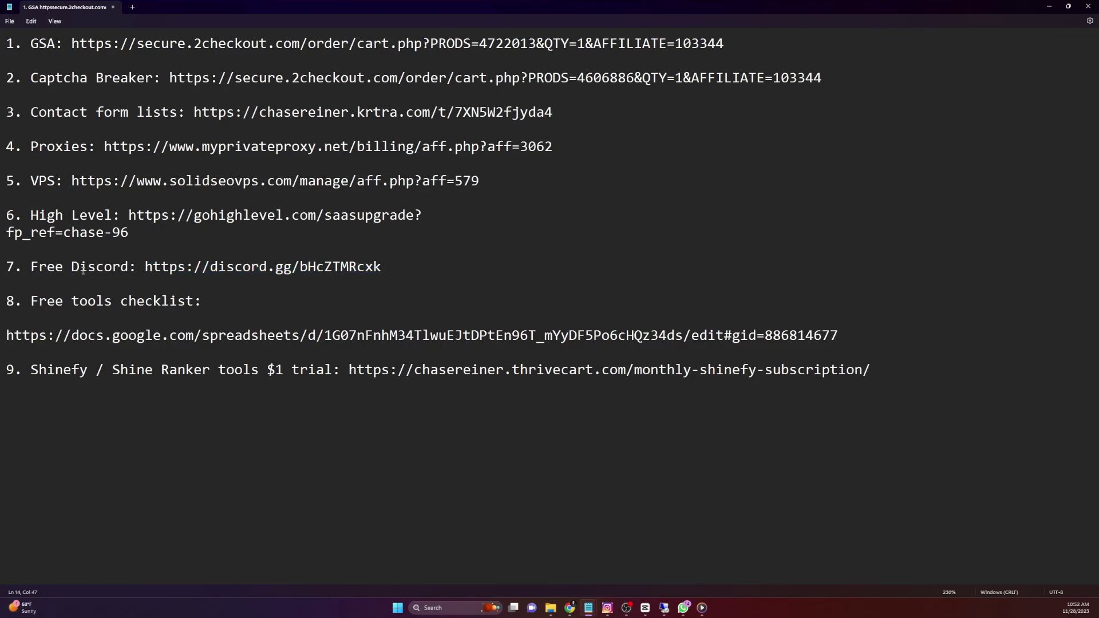
pyautogui.moveTo(36, 267); pyautogui.dragTo(138, 266)
pyautogui.click(138, 268)
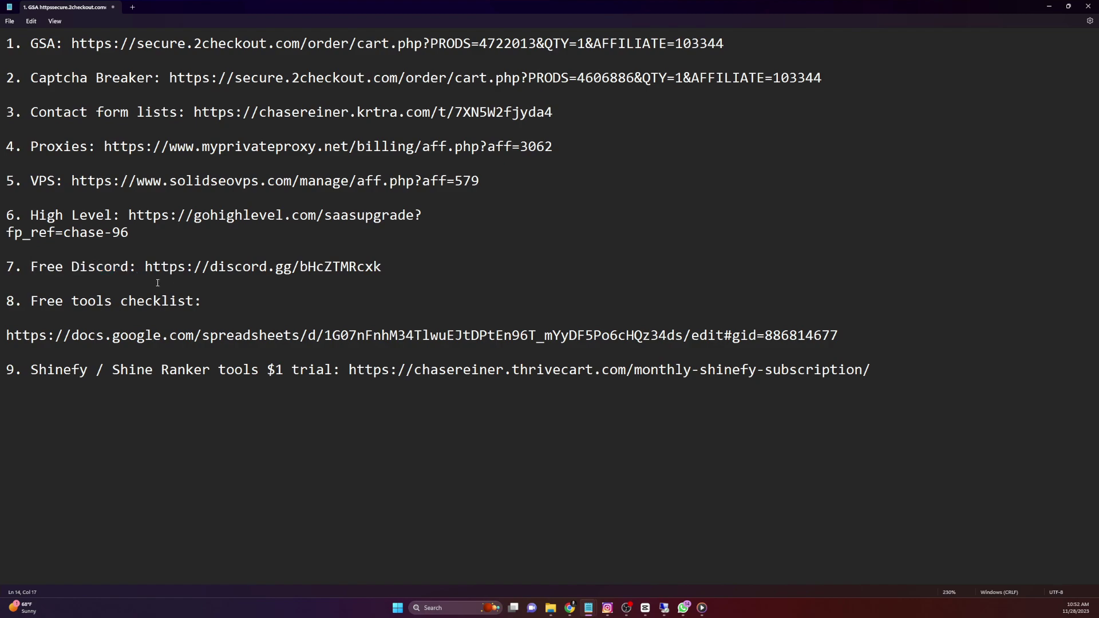